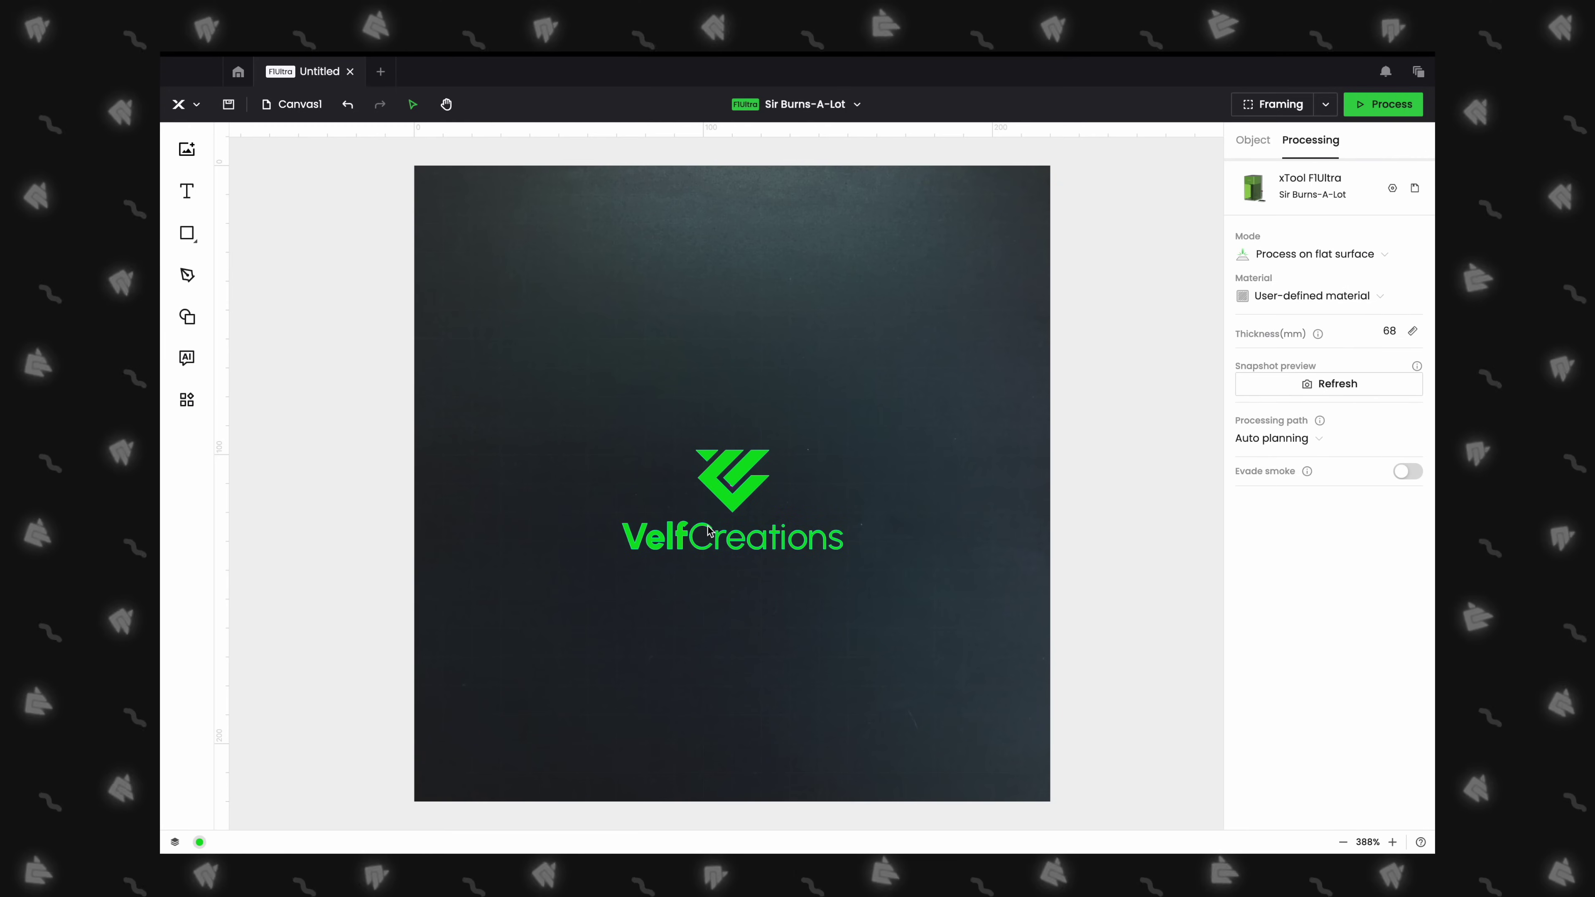
Nudge the VelfCreations logo slightly upward, keeping it centred on the canvas.
{"action": "left_click", "coordinate": [769, 448]}
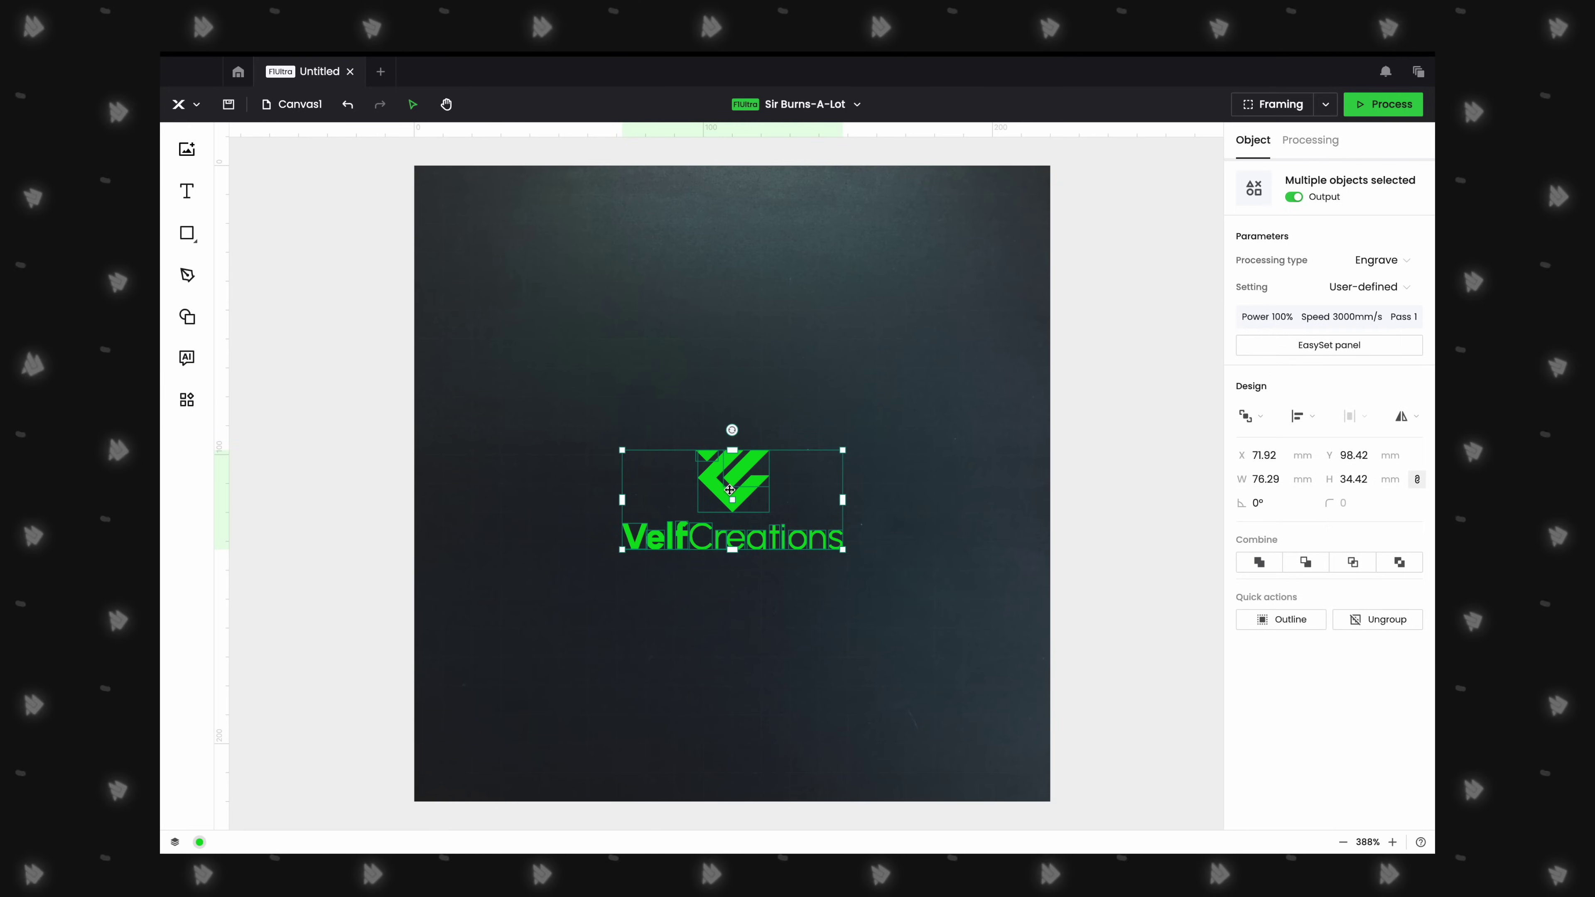
{"action": "left_click_drag", "start_coordinate": [730, 490], "coordinate": [729, 477]}
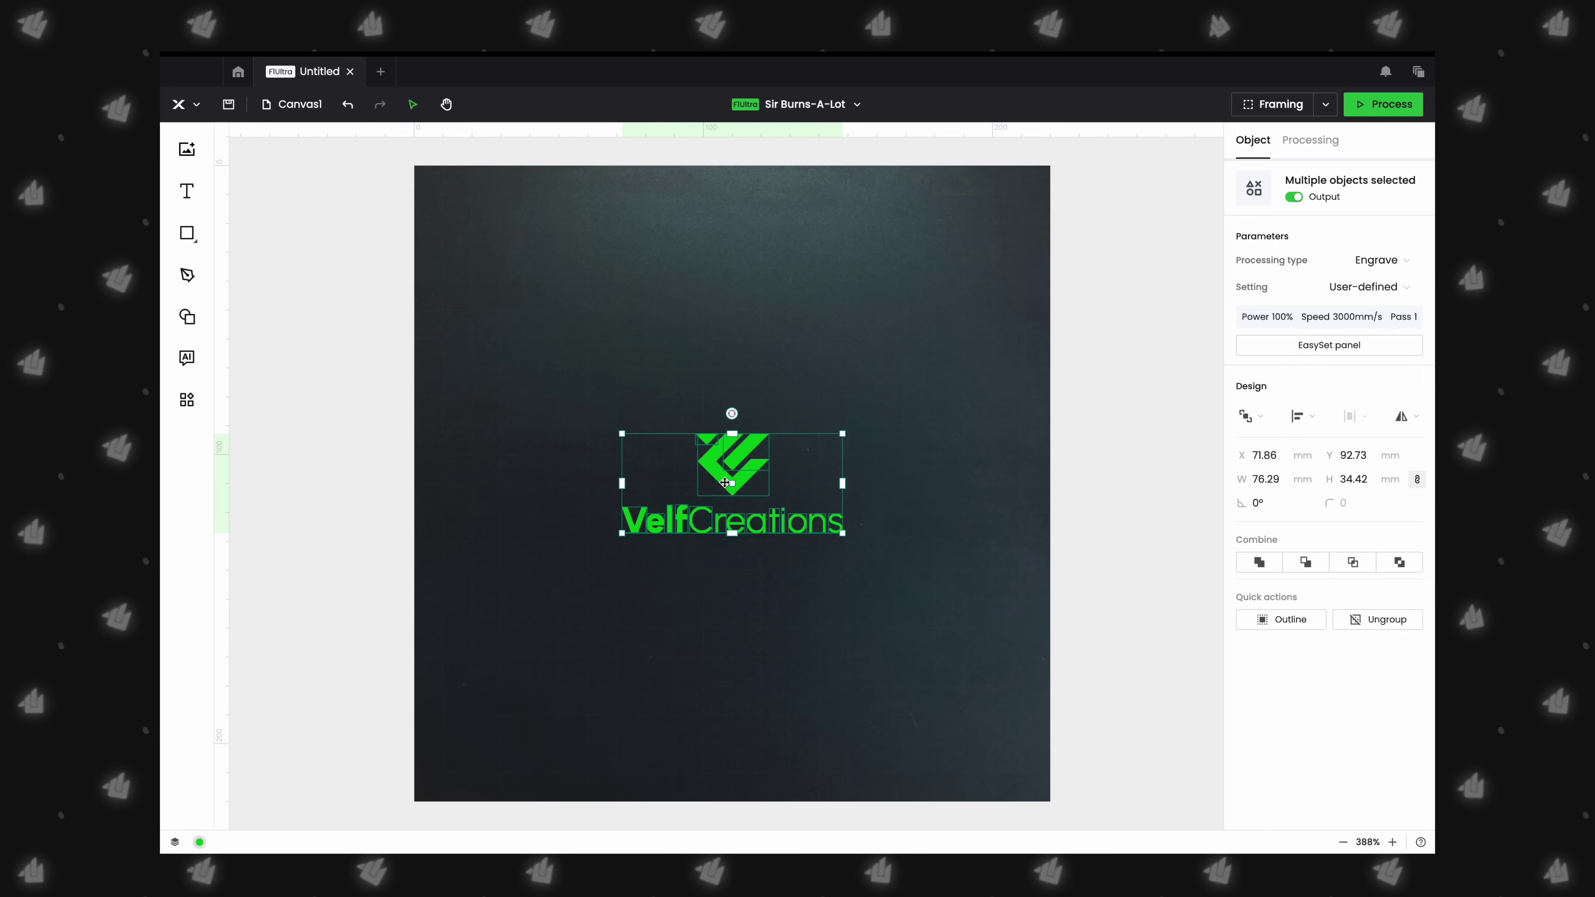
{"action": "left_click", "coordinate": [928, 483]}
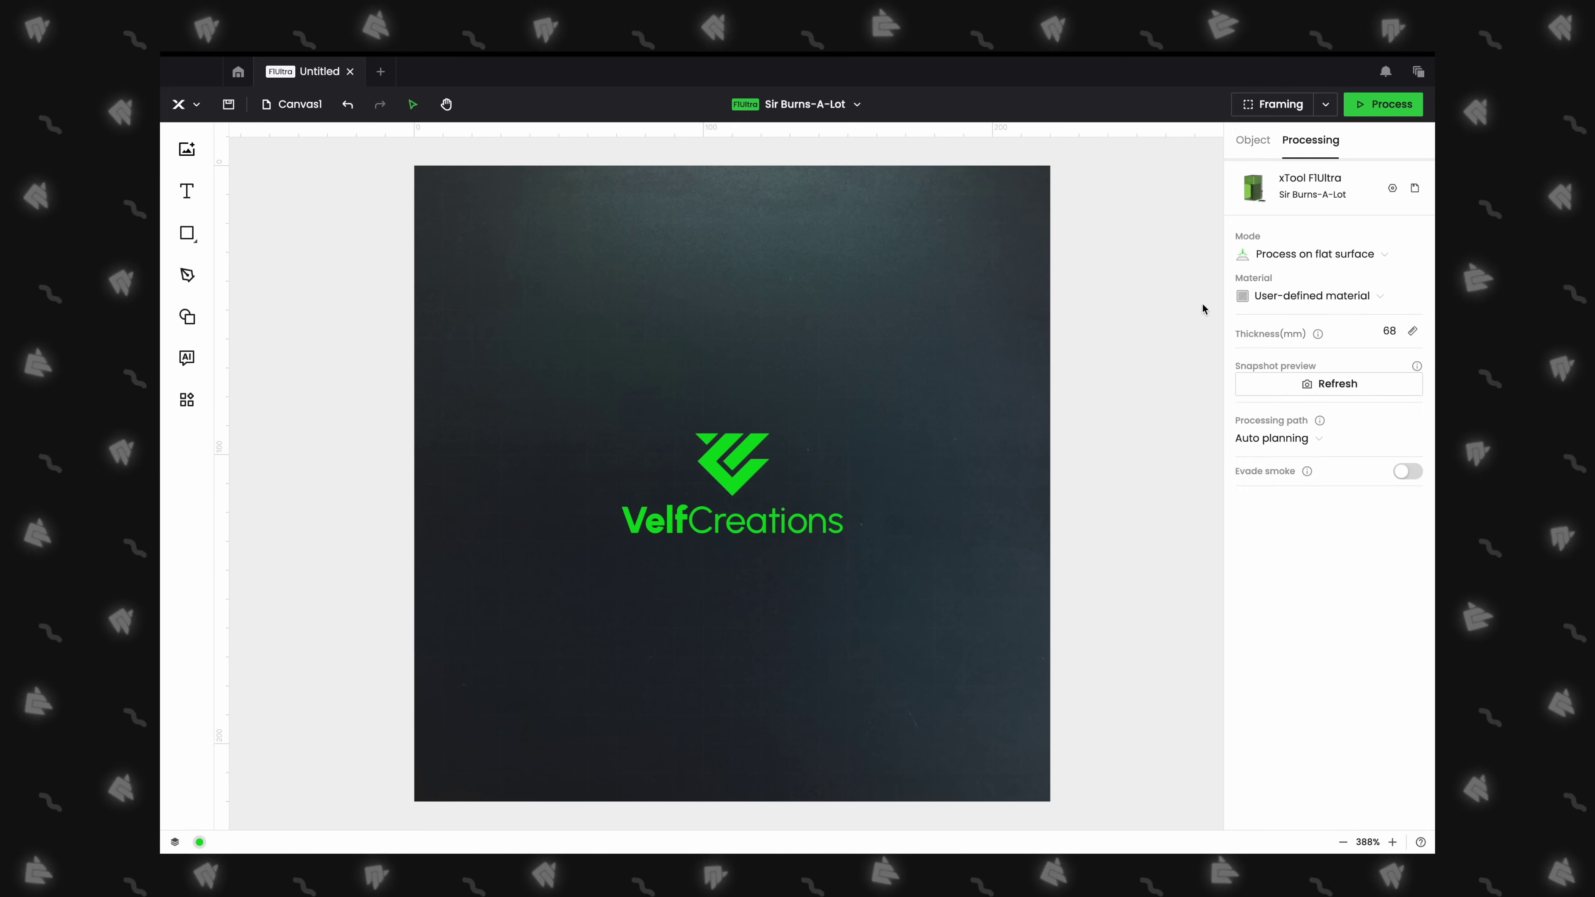
Switch the processing mode to Use conveyor-batch, then reselect all parts of the logo.
{"action": "left_click", "coordinate": [1296, 261]}
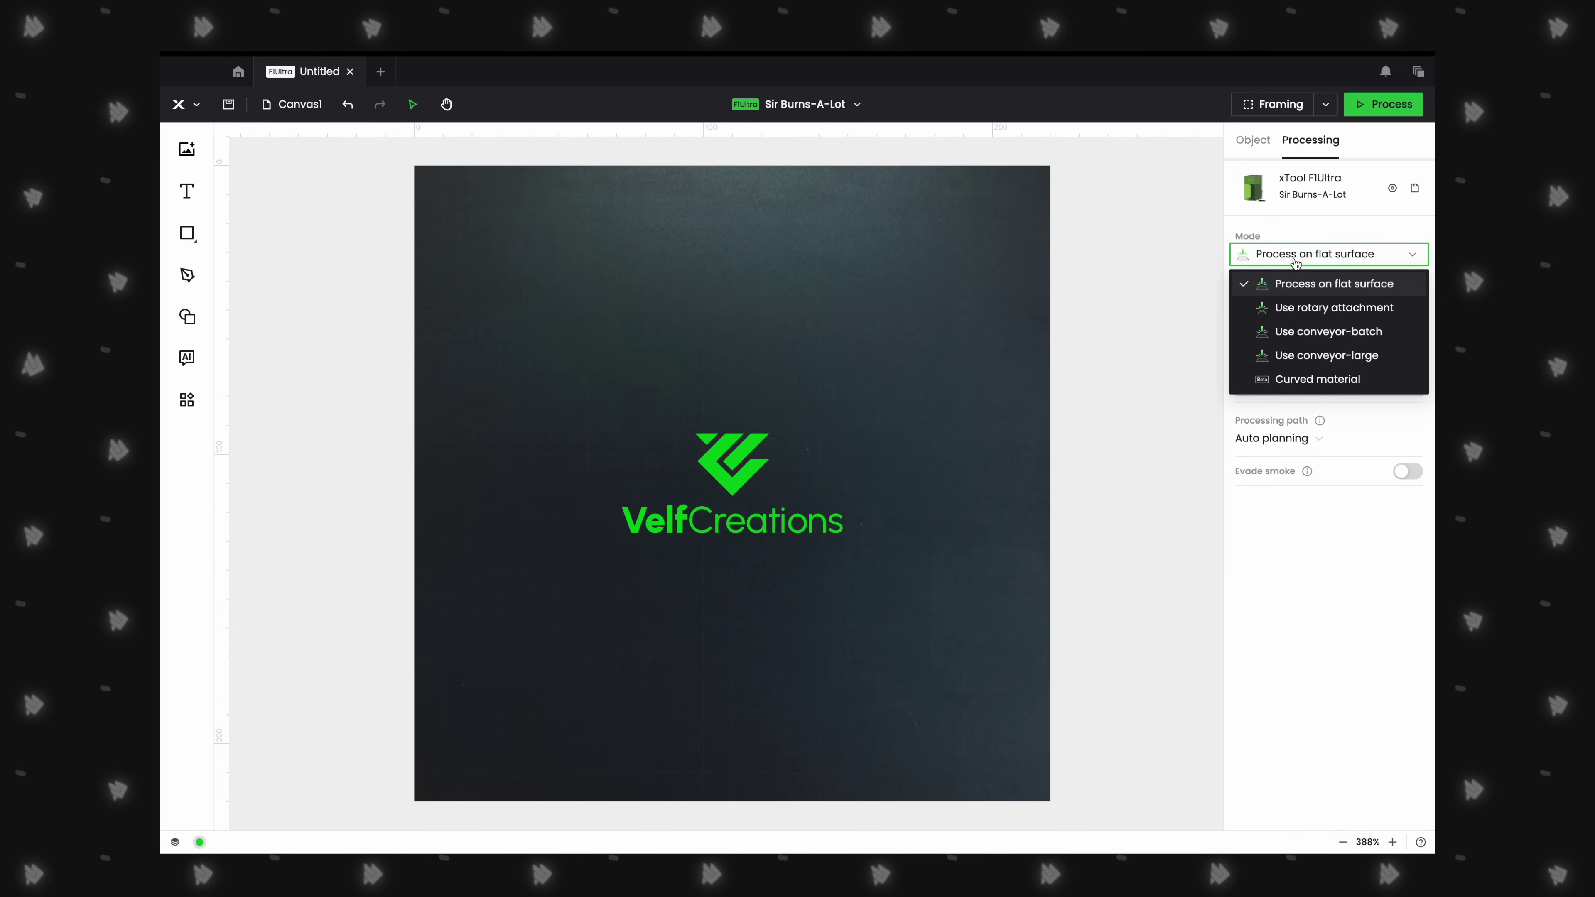
{"action": "left_click", "coordinate": [1310, 331]}
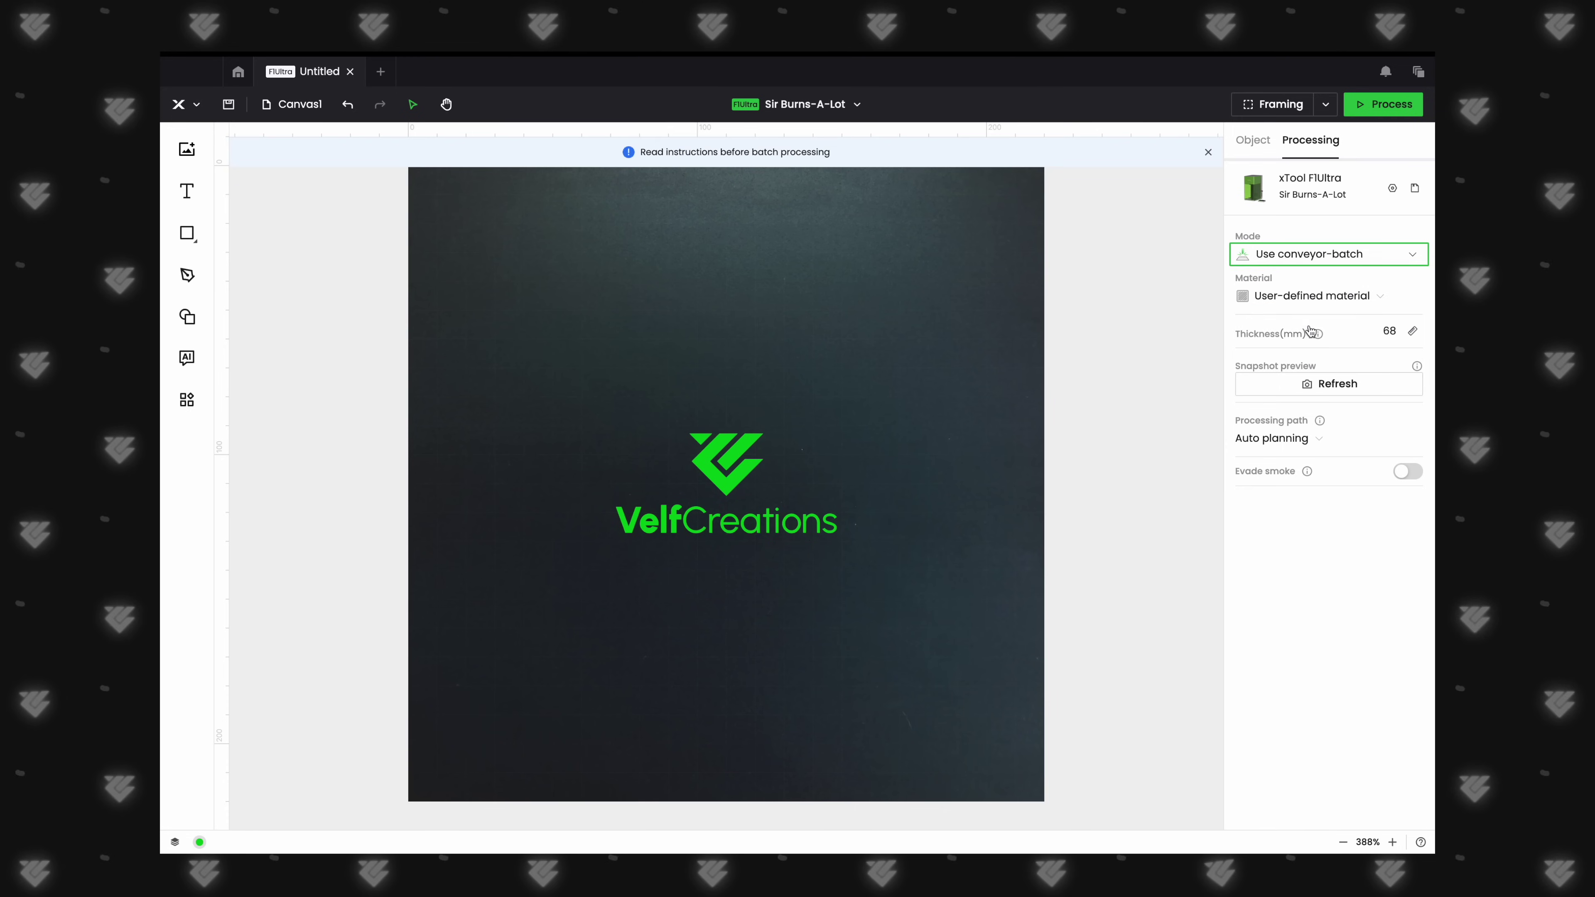
{"action": "left_click", "coordinate": [787, 524]}
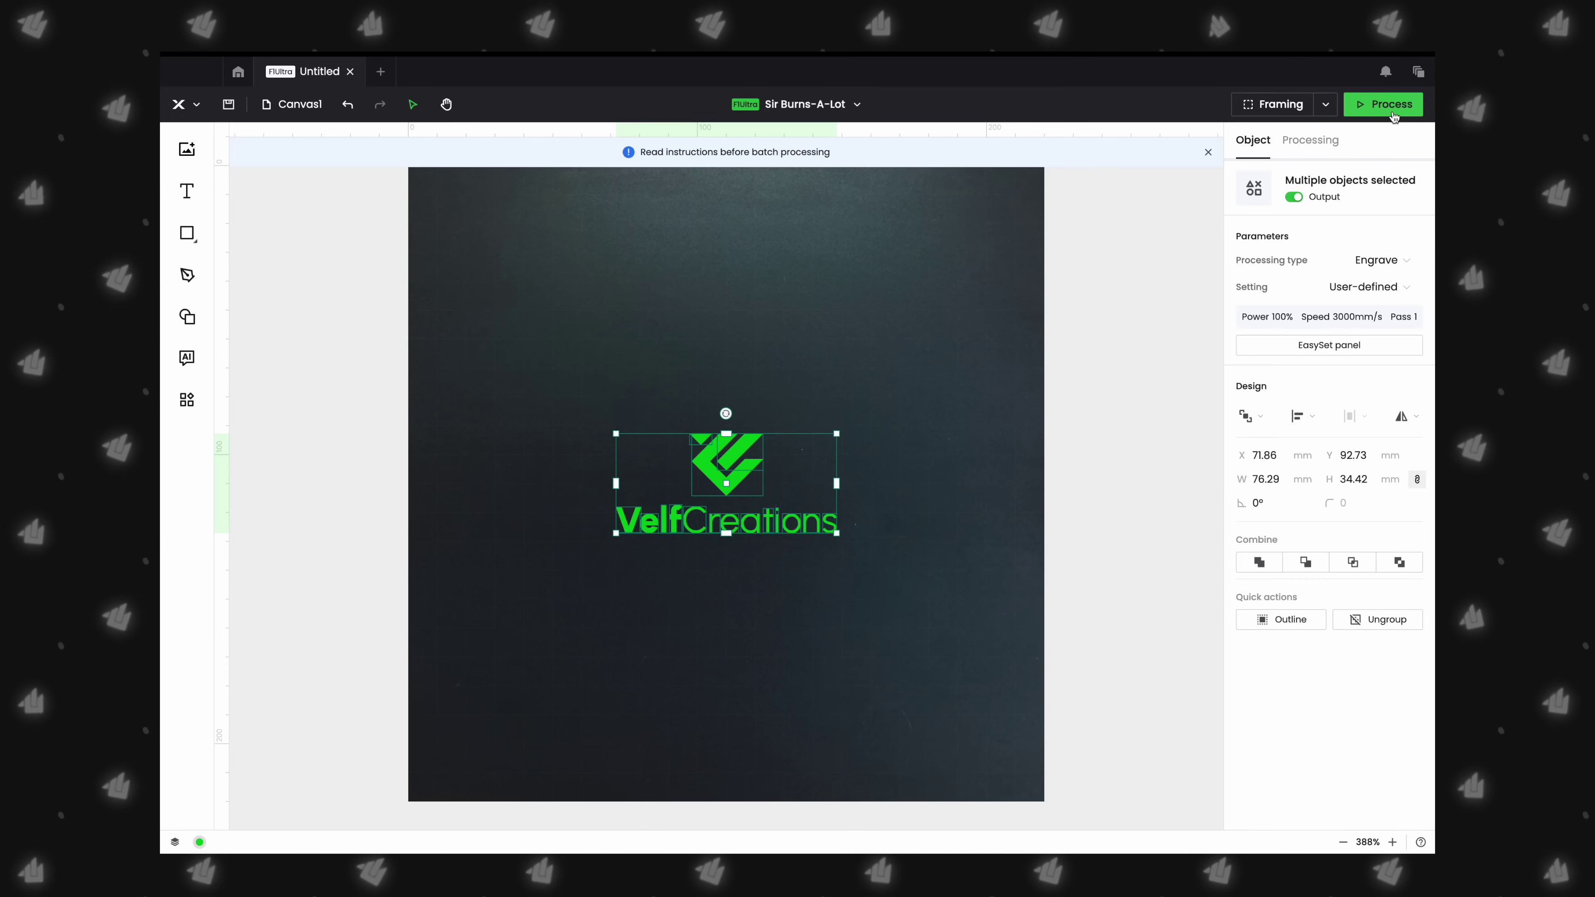
{"action": "left_click", "coordinate": [1392, 113]}
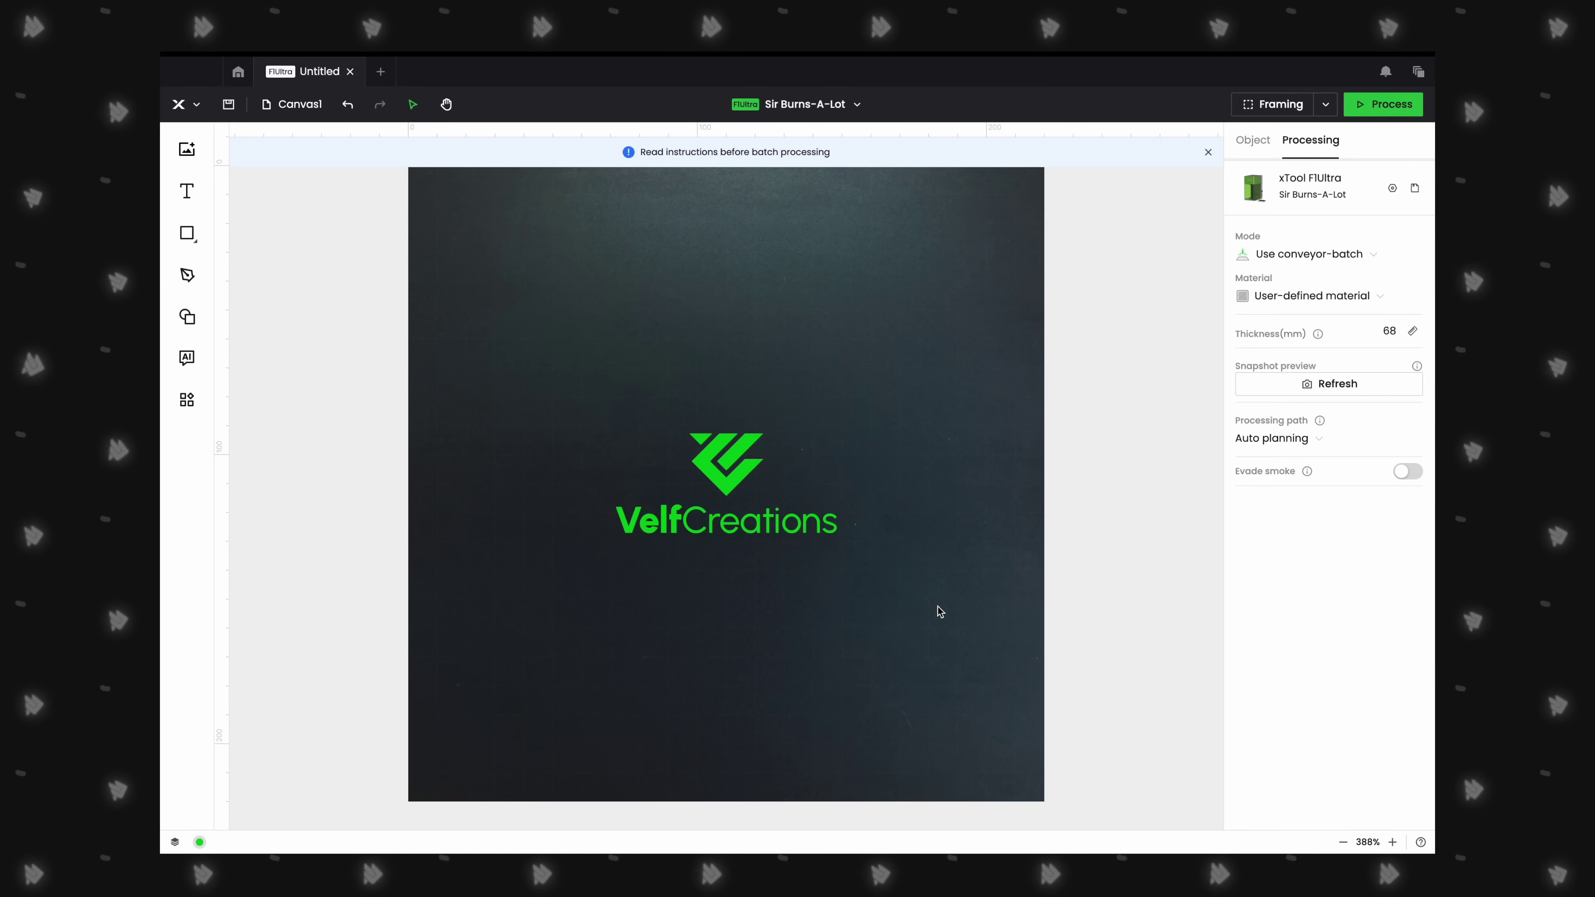
{"action": "left_click_drag", "start_coordinate": [936, 606], "coordinate": [518, 403]}
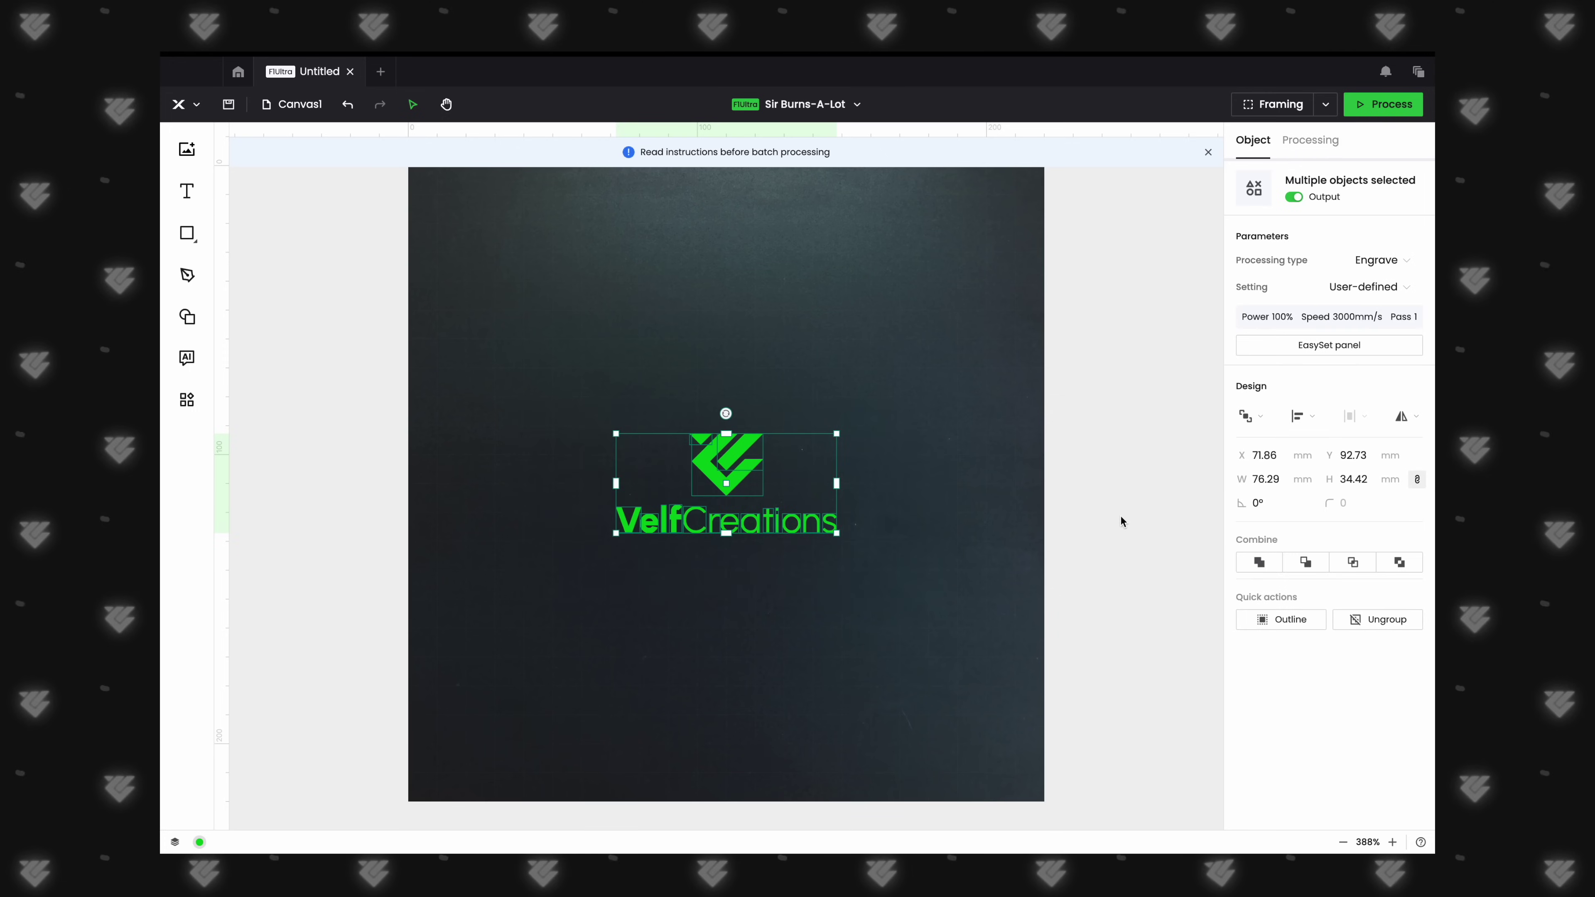
Combine the selected VelfCreations logo parts into a single vector.
{"action": "left_click", "coordinate": [1263, 566]}
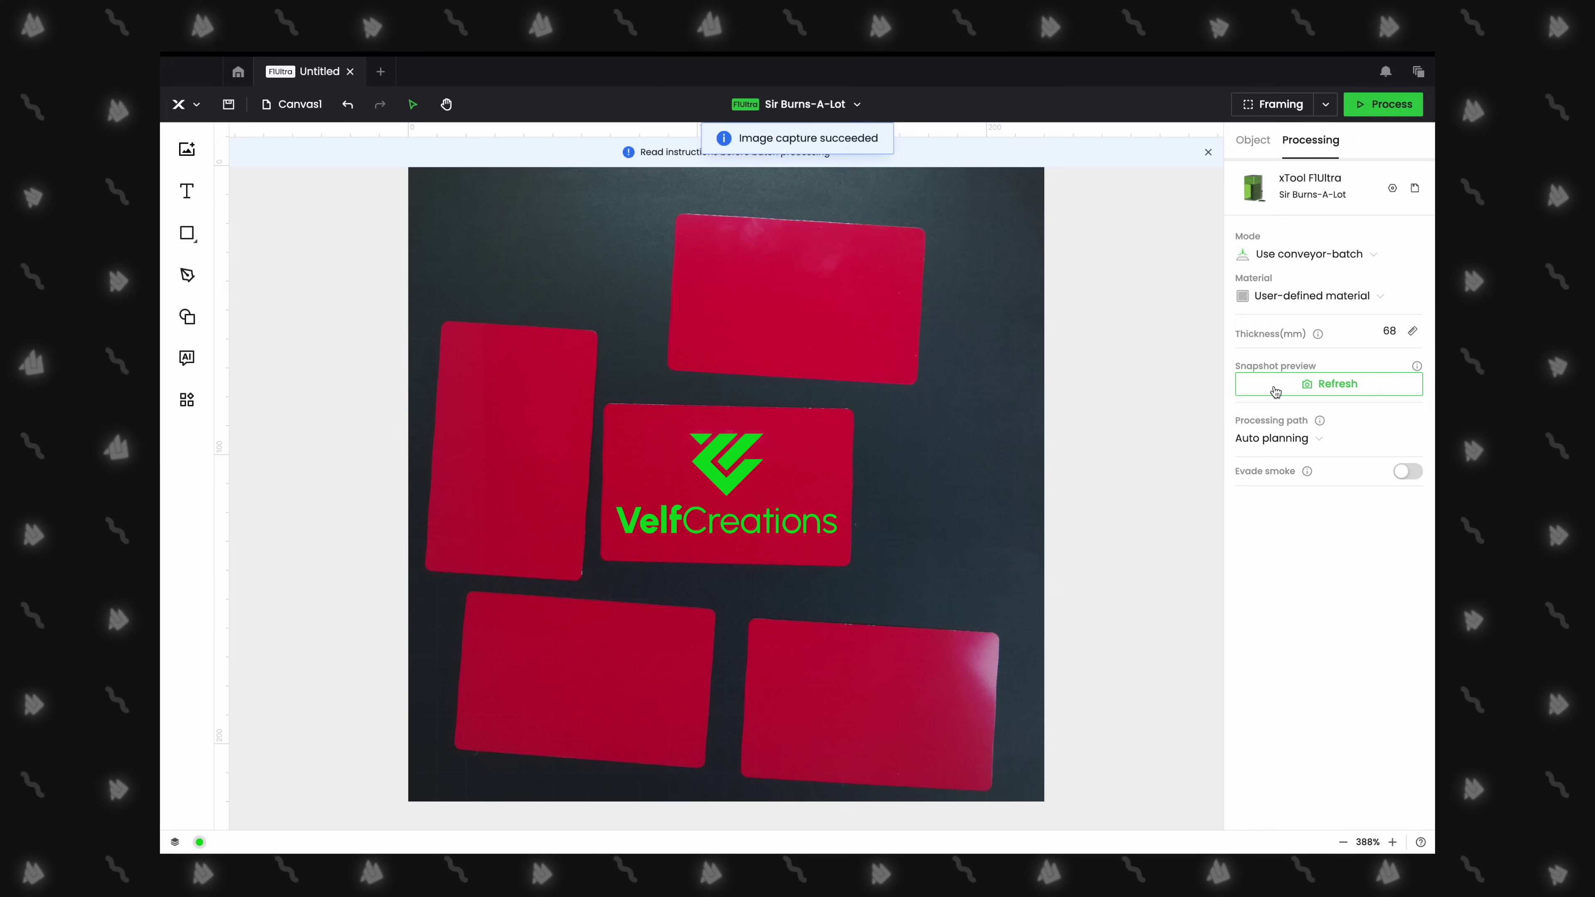
Shrink the VelfCreations logo to fit the centre business card.
{"action": "left_click", "coordinate": [735, 446]}
{"action": "left_click_drag", "start_coordinate": [728, 434], "coordinate": [727, 438]}
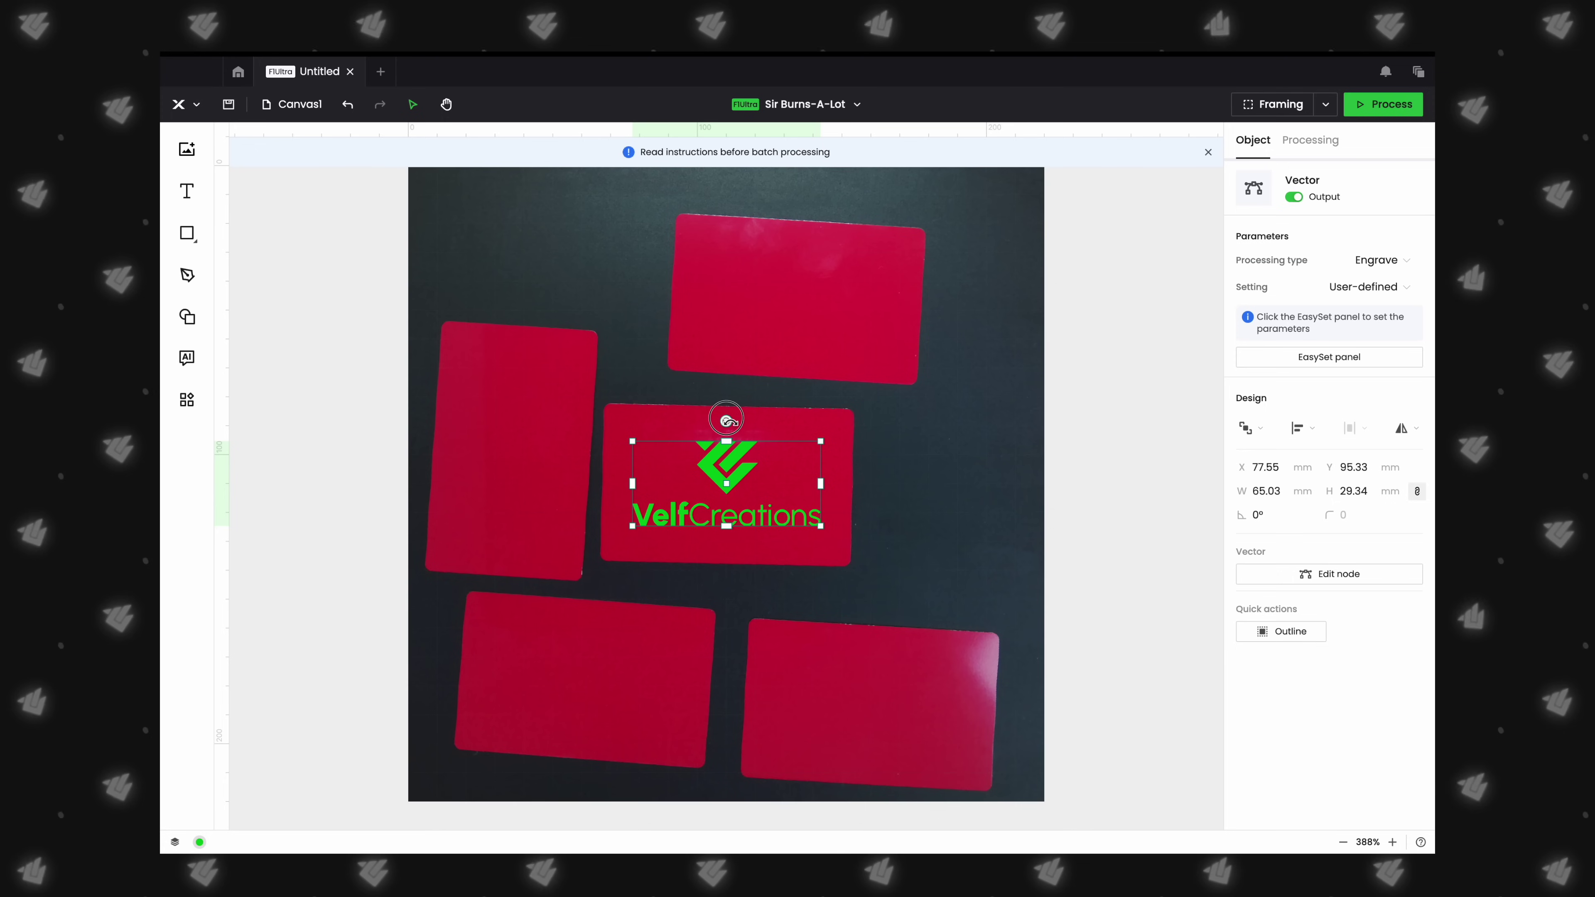
{"action": "left_click", "coordinate": [898, 478]}
{"action": "left_click", "coordinate": [724, 490]}
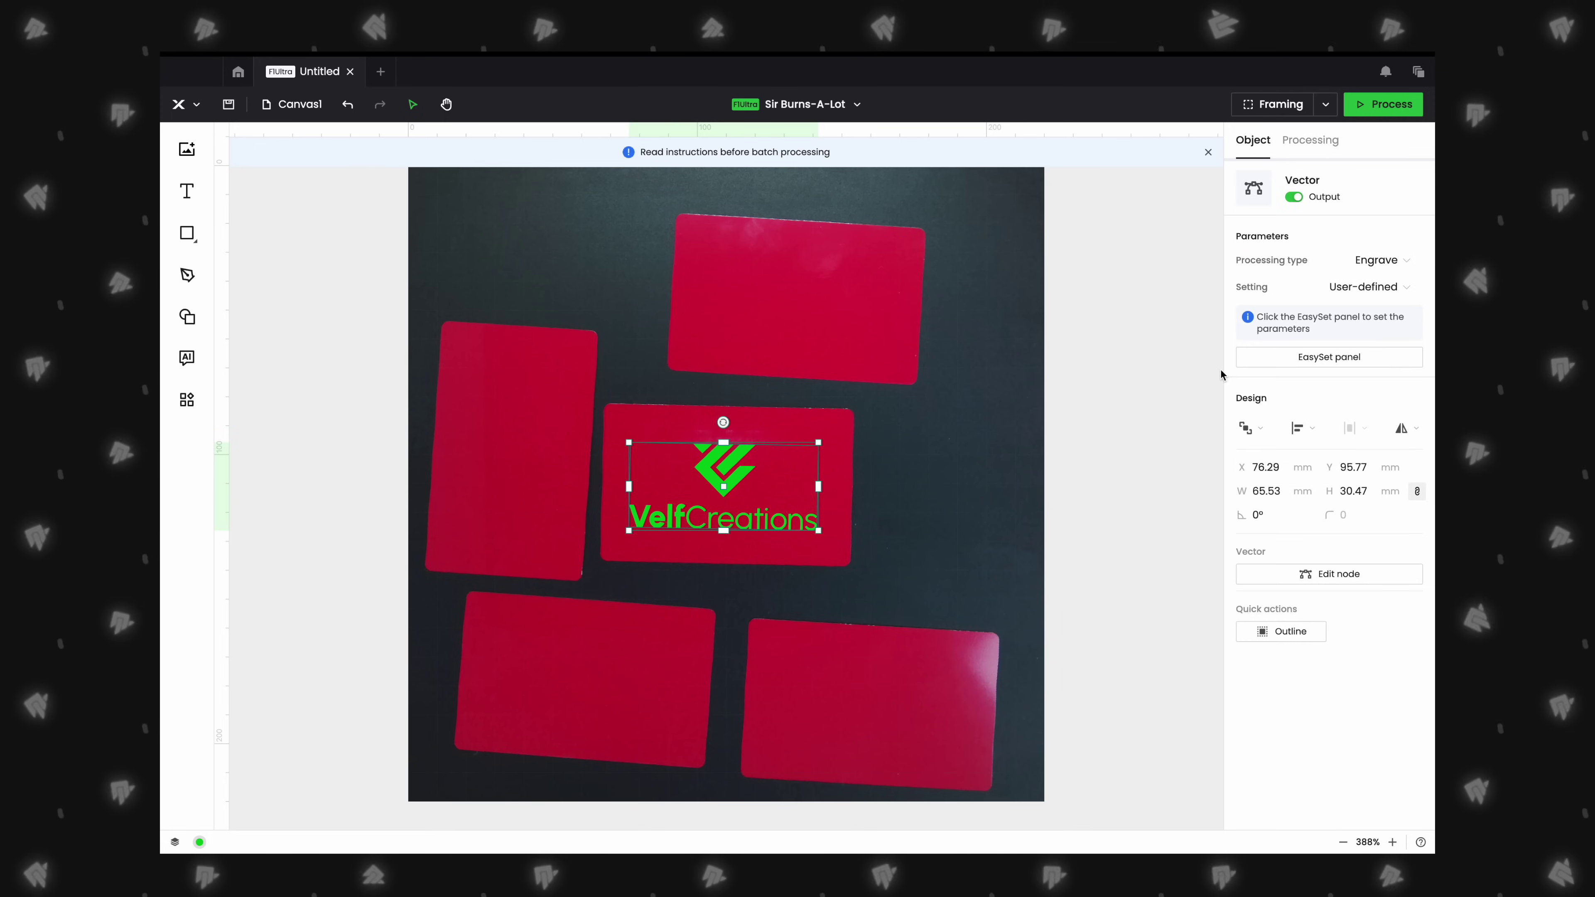
Set the logo to Fiber IR engraving at 100% power, 3000 mm/s, 300 lines per cm.
{"action": "left_click", "coordinate": [1270, 366]}
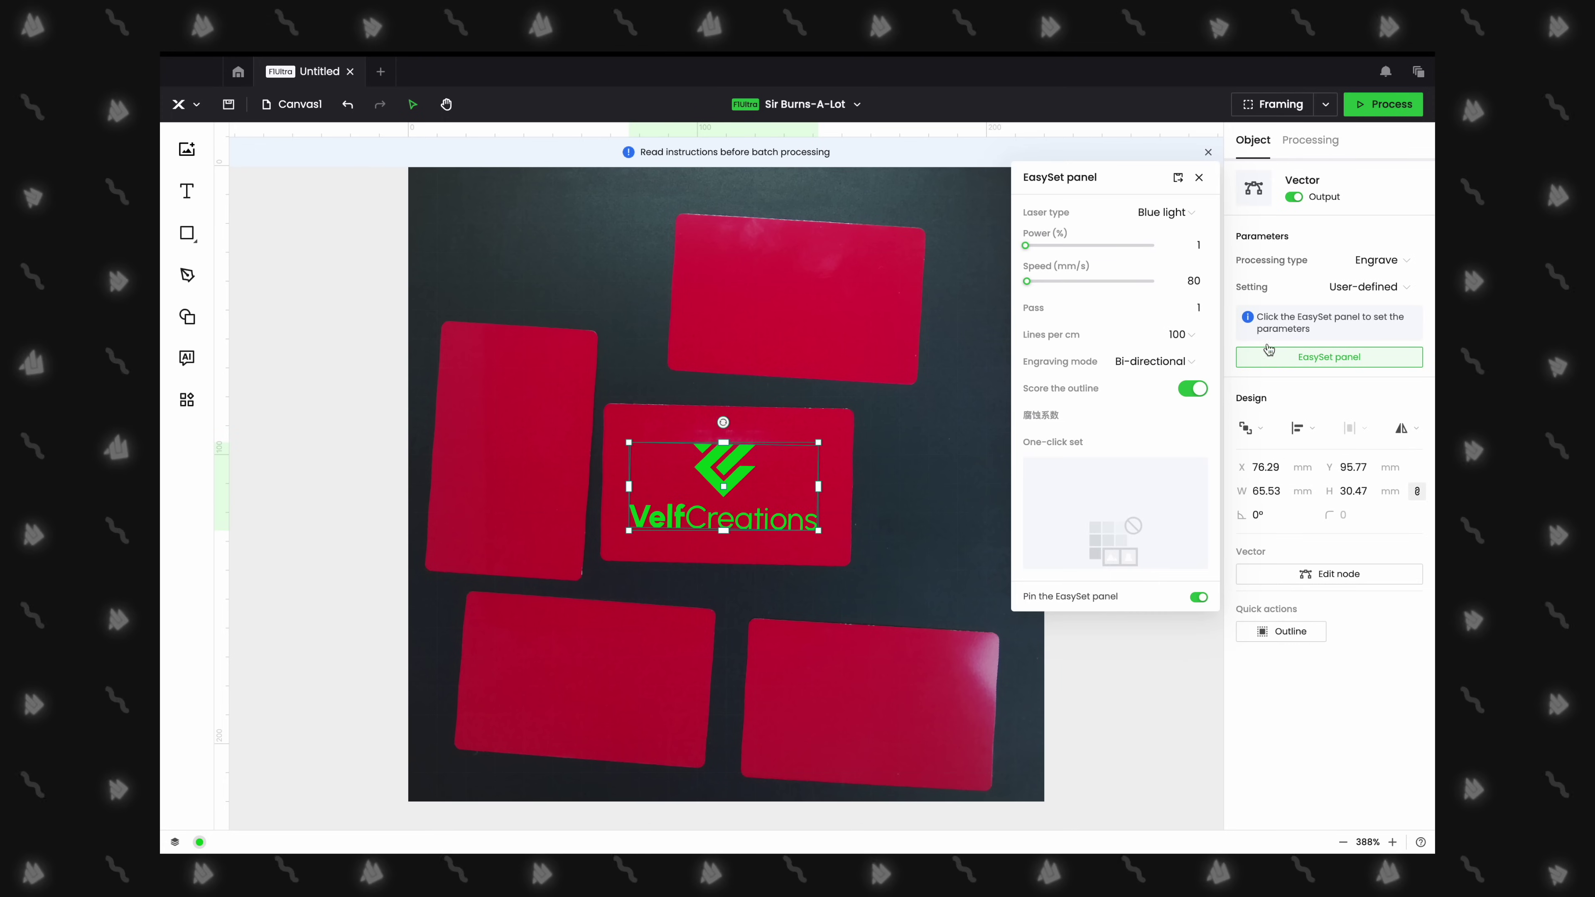
{"action": "left_click", "coordinate": [1168, 217]}
{"action": "left_click", "coordinate": [1123, 264]}
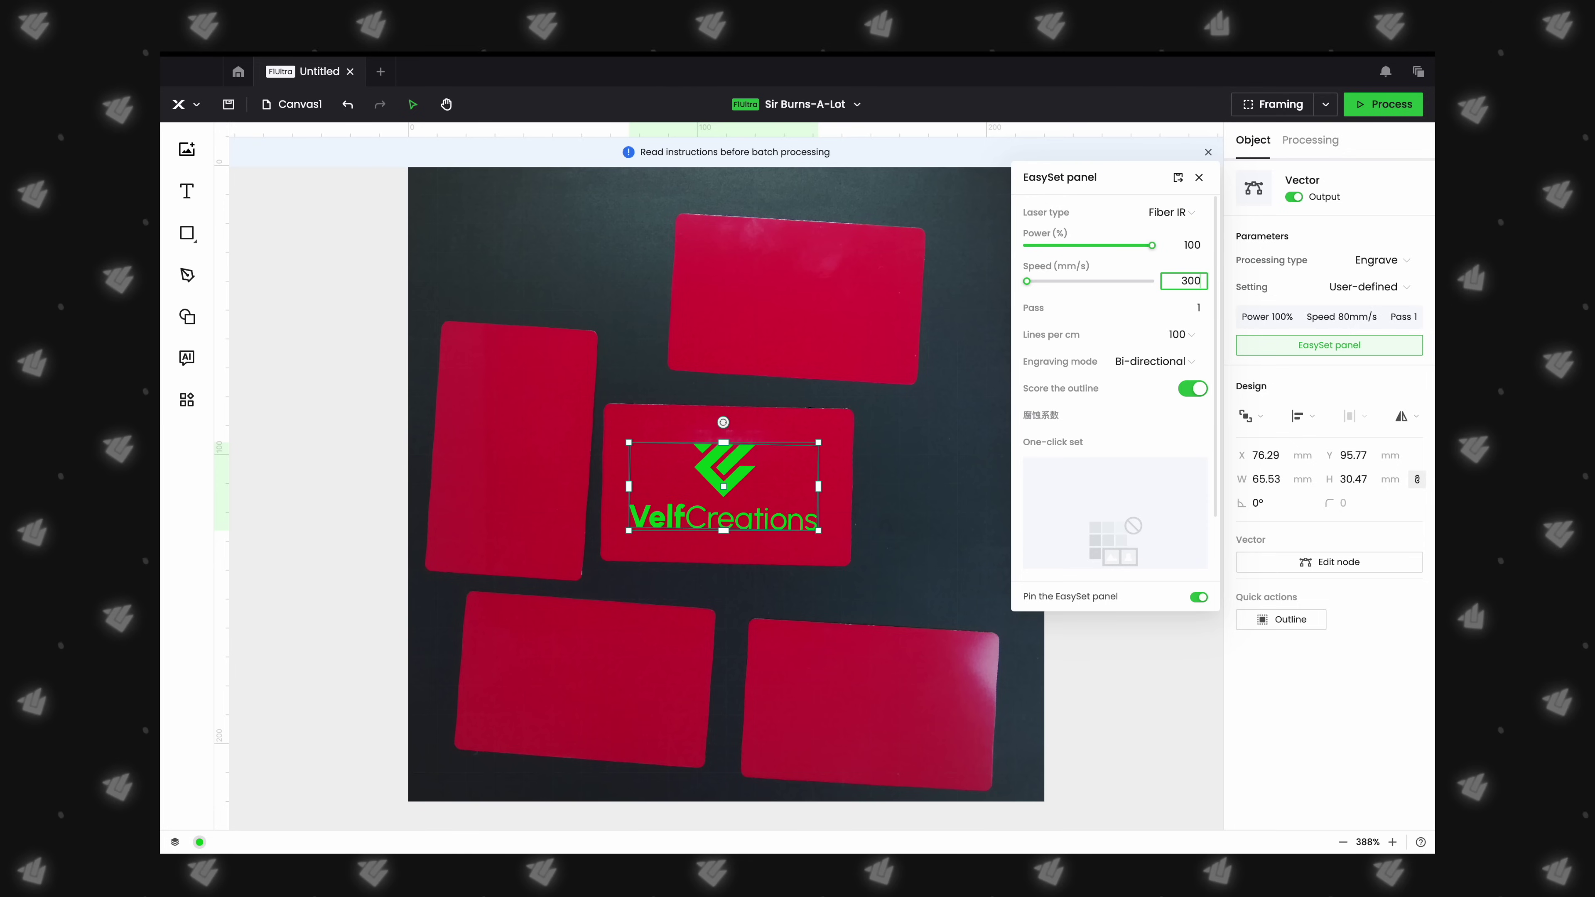
{"action": "left_click", "coordinate": [1190, 339]}
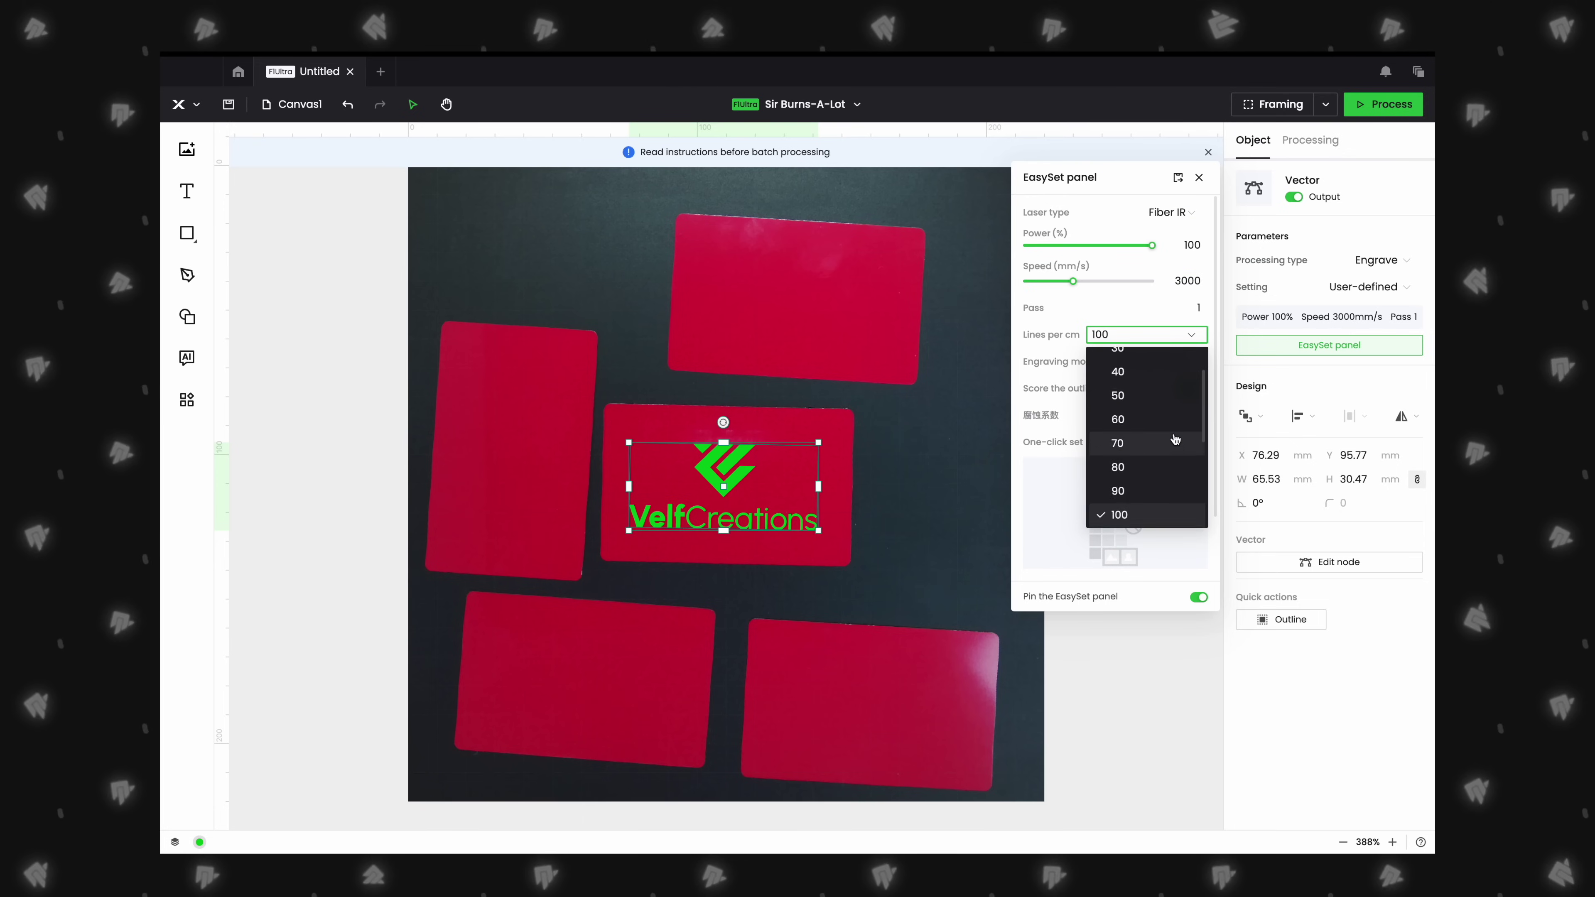
{"action": "scroll", "coordinate": [1175, 439], "scroll_direction": "down", "scroll_amount": 2}
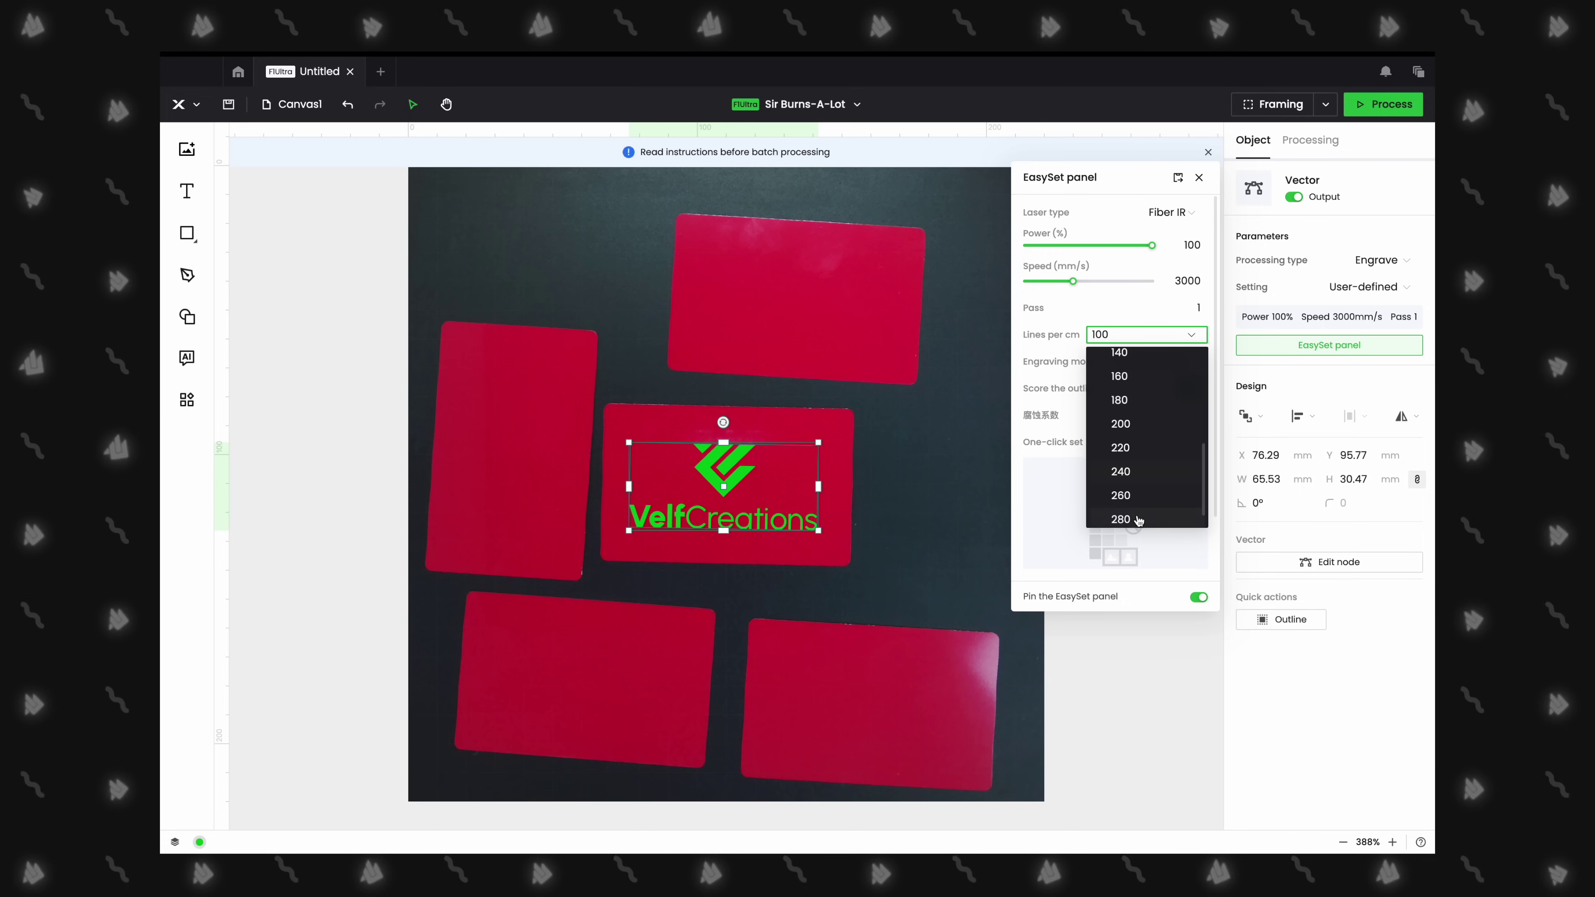
{"action": "left_click", "coordinate": [1138, 516]}
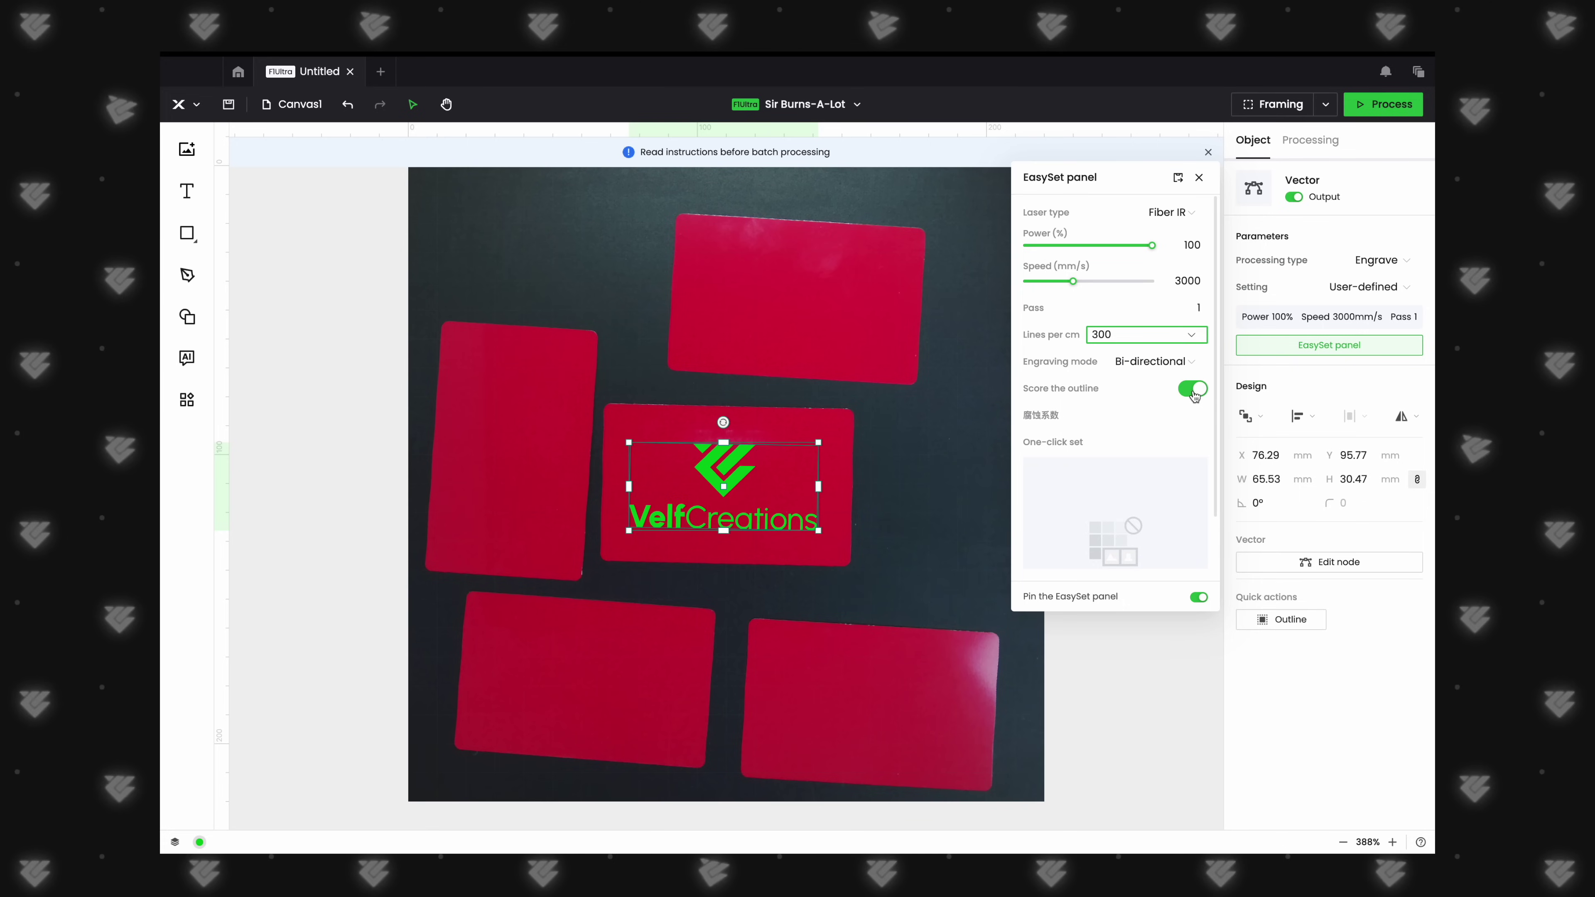
{"action": "left_click", "coordinate": [935, 462]}
{"action": "left_click", "coordinate": [735, 481]}
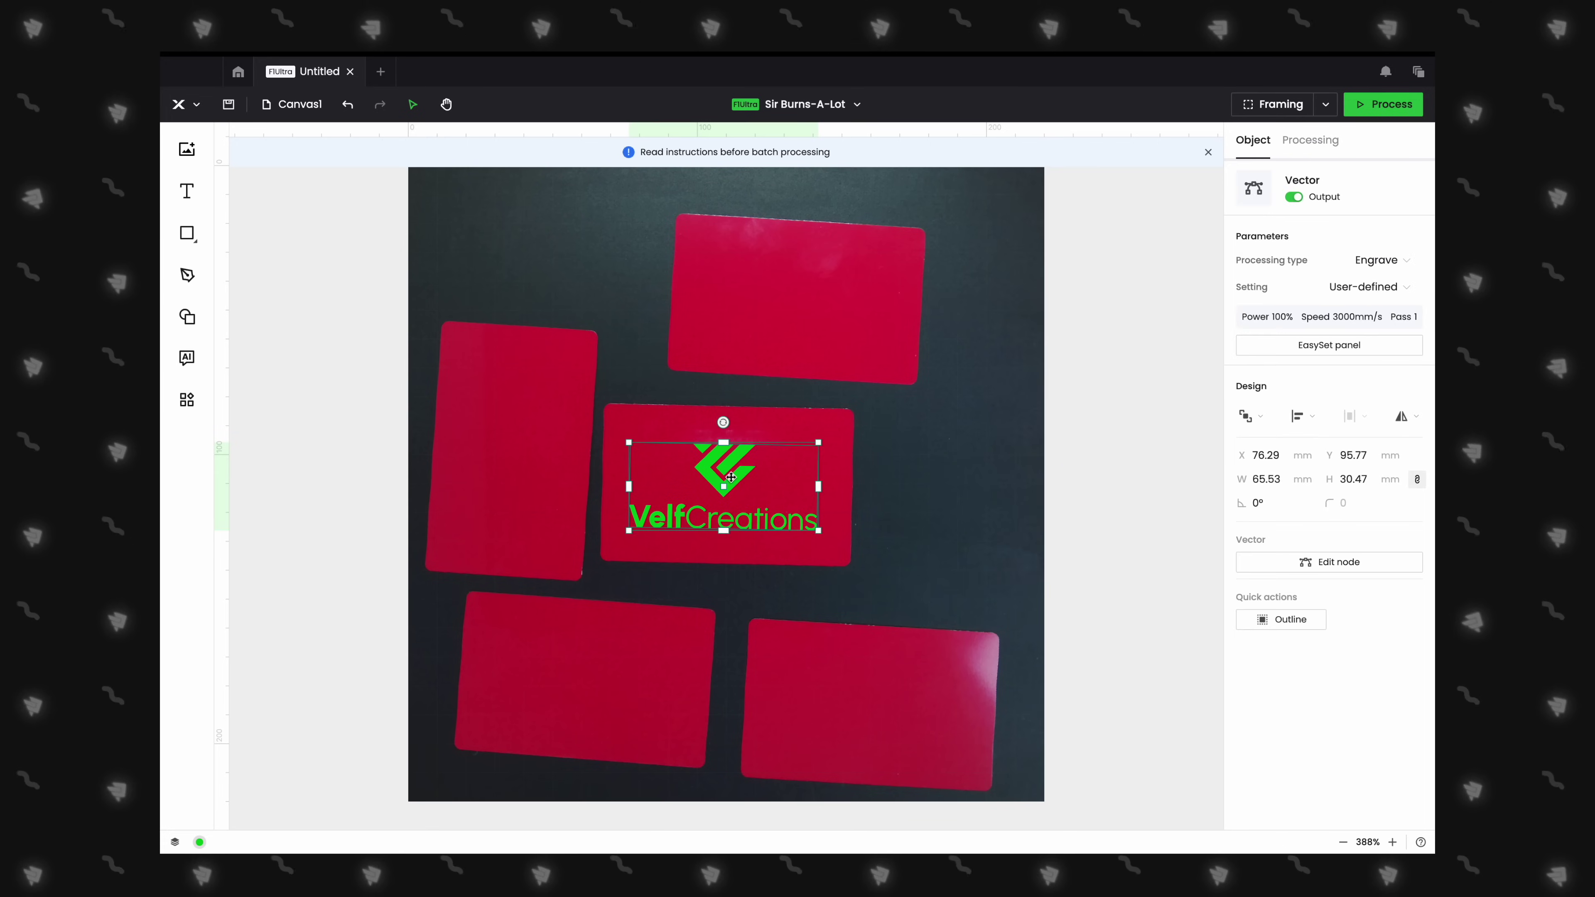
Check the logo's object settings, deselect it, and start processing to open the job preview.
{"action": "left_click", "coordinate": [188, 400]}
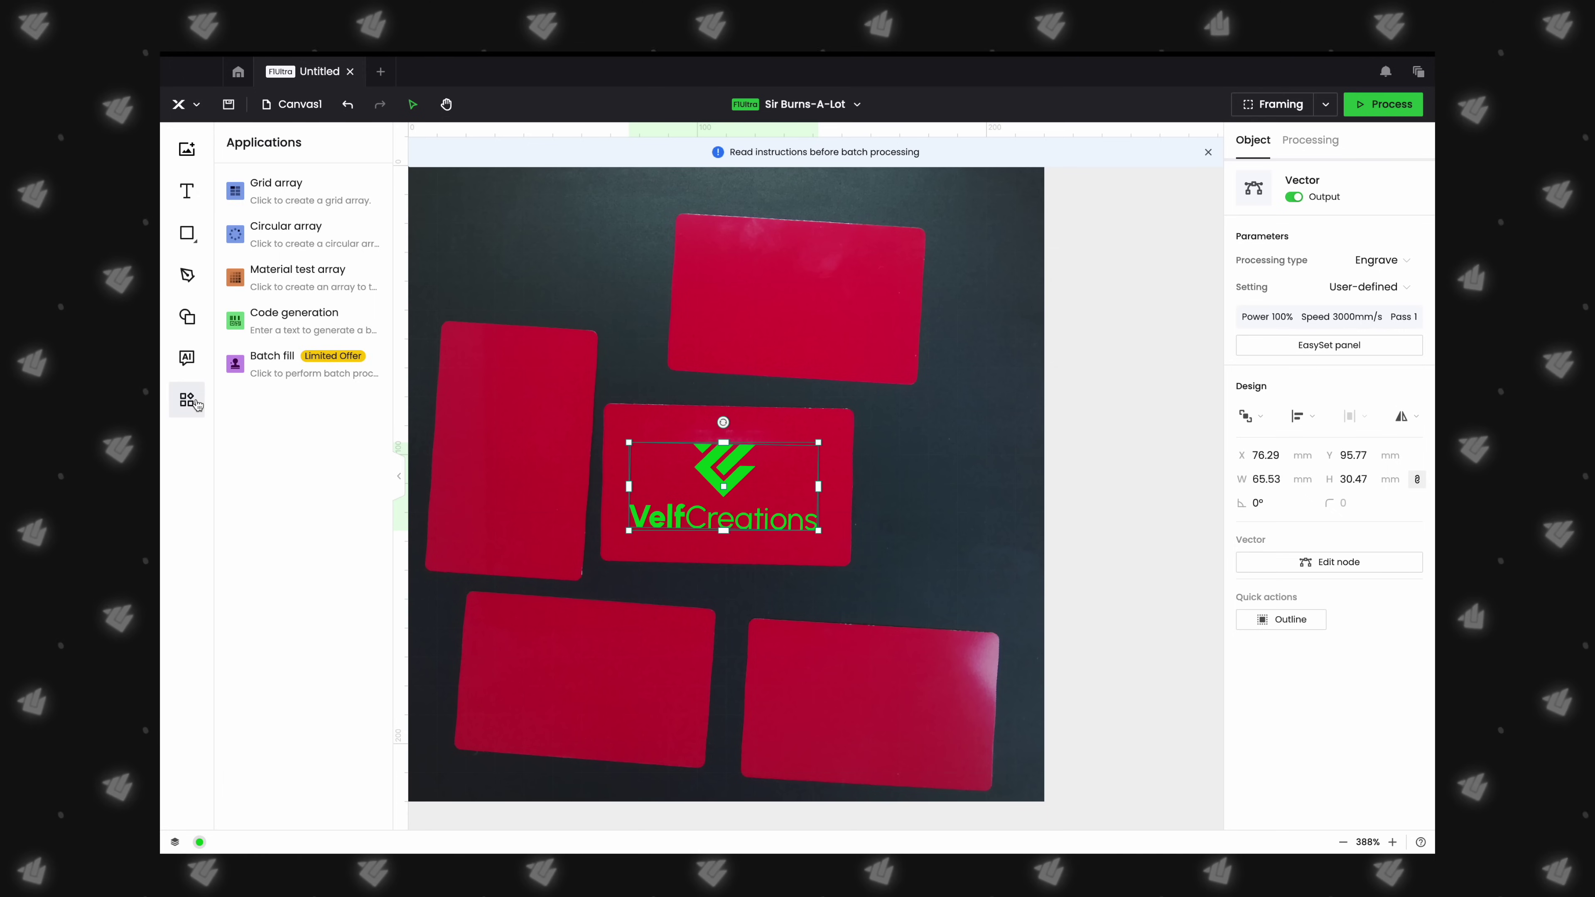
{"action": "left_click", "coordinate": [622, 291]}
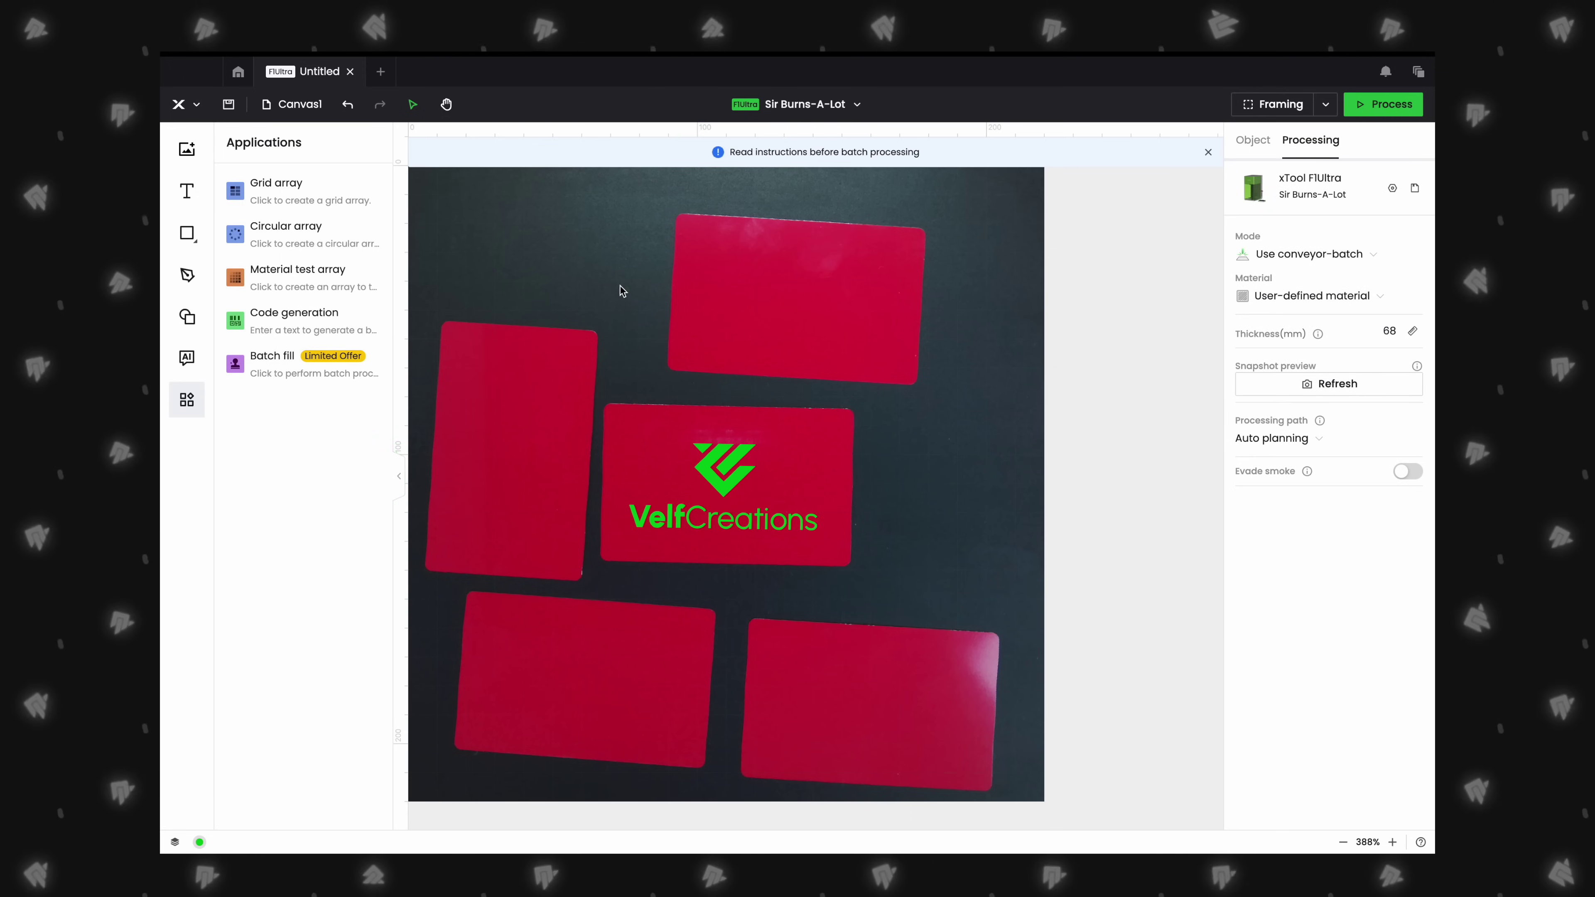
{"action": "left_click", "coordinate": [188, 401]}
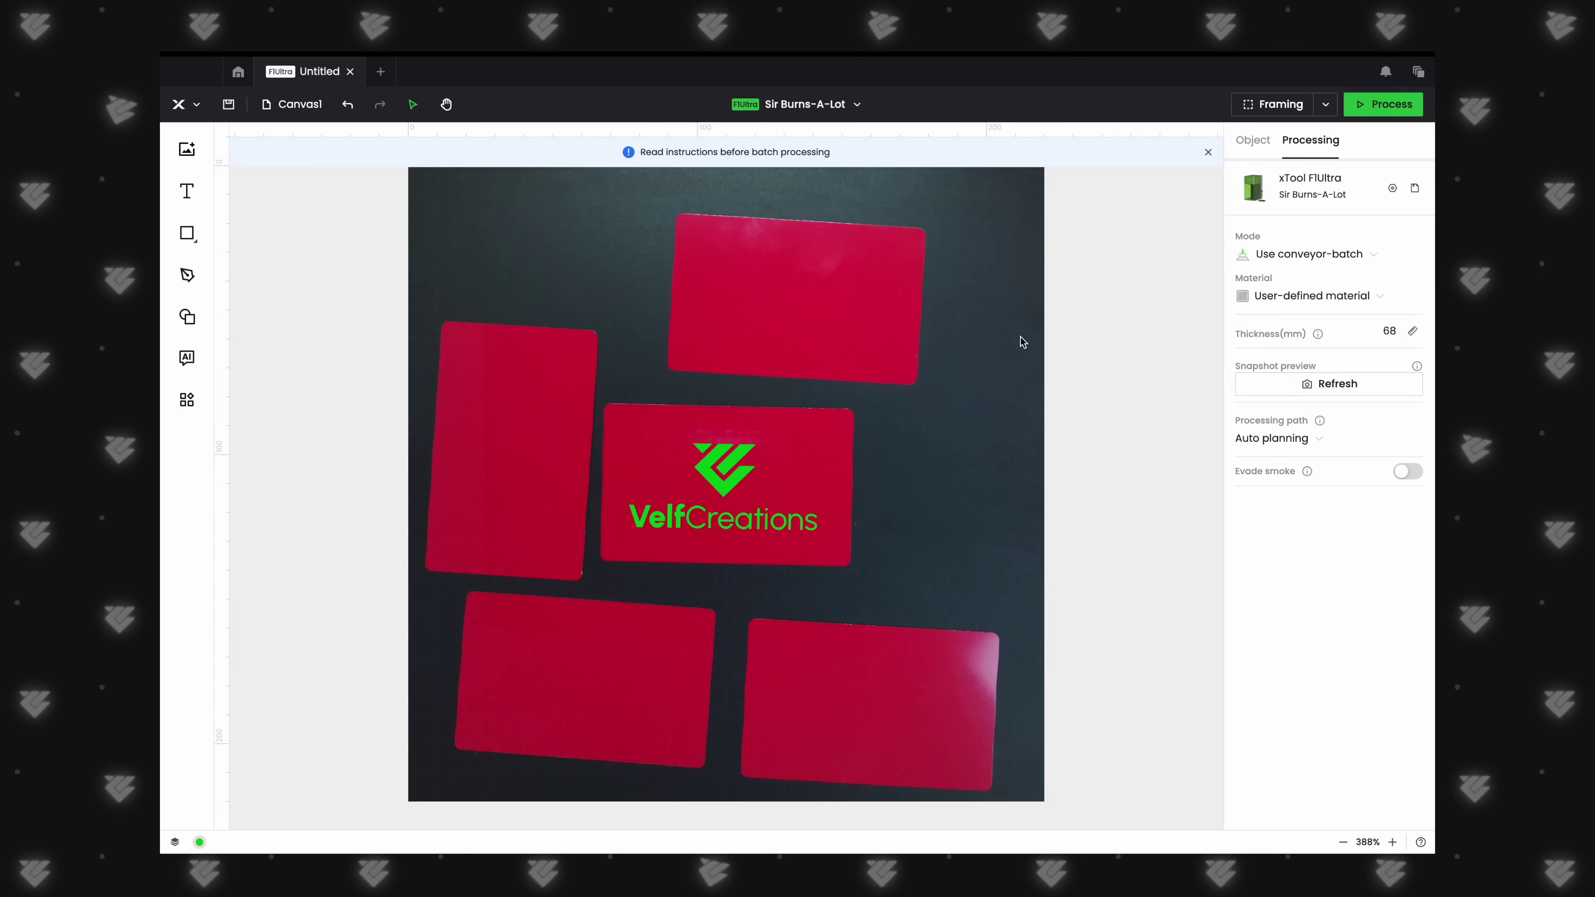
{"action": "left_click", "coordinate": [719, 473]}
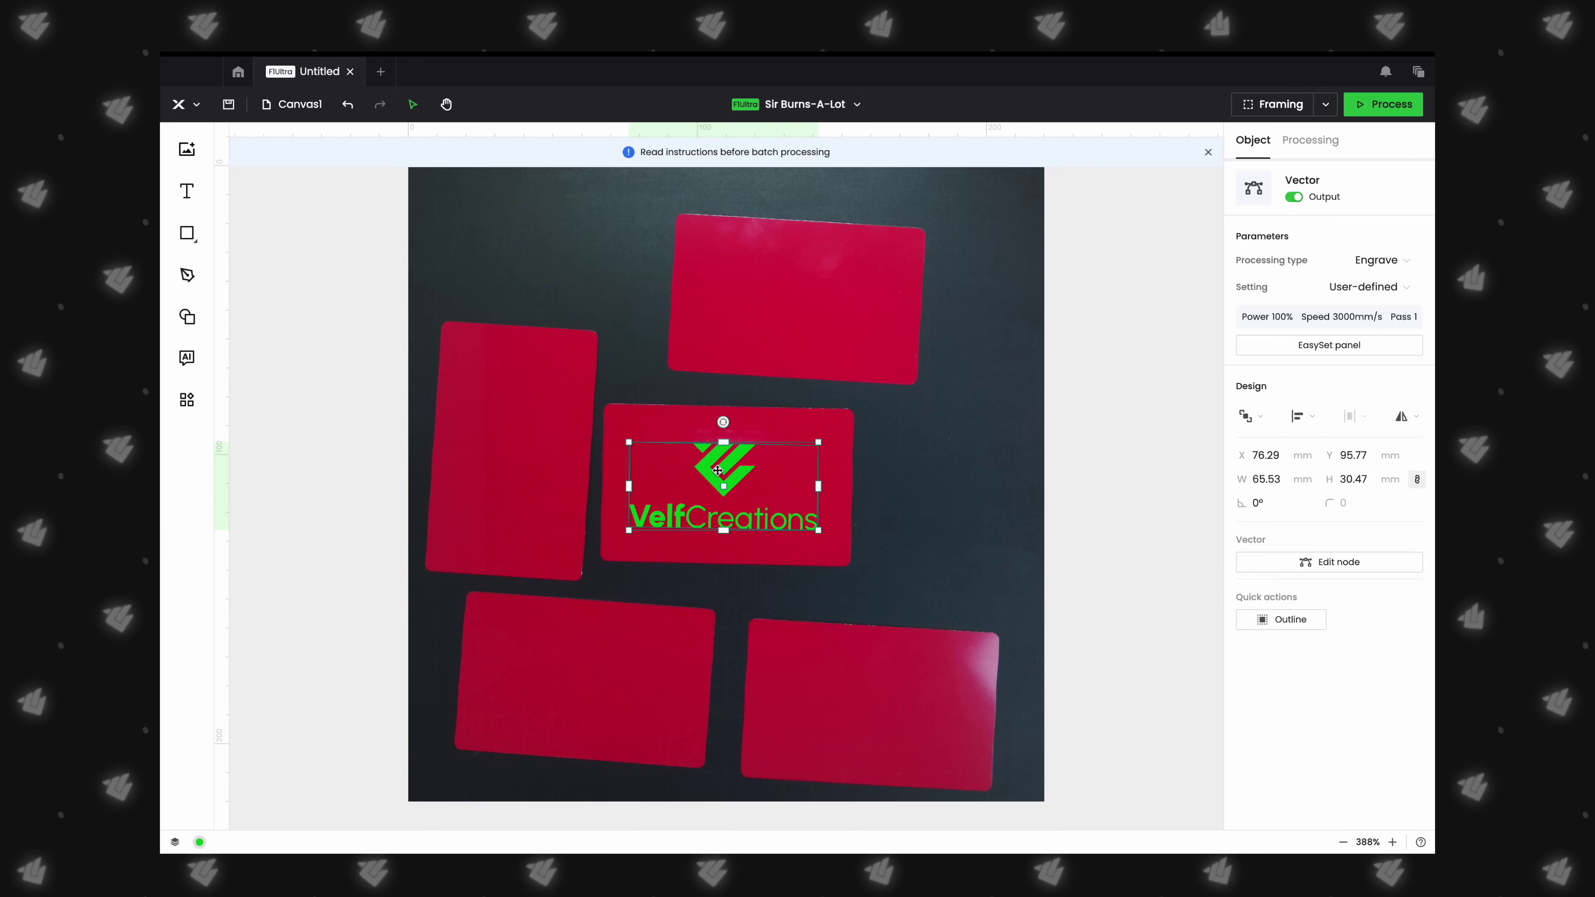
{"action": "left_click", "coordinate": [924, 457]}
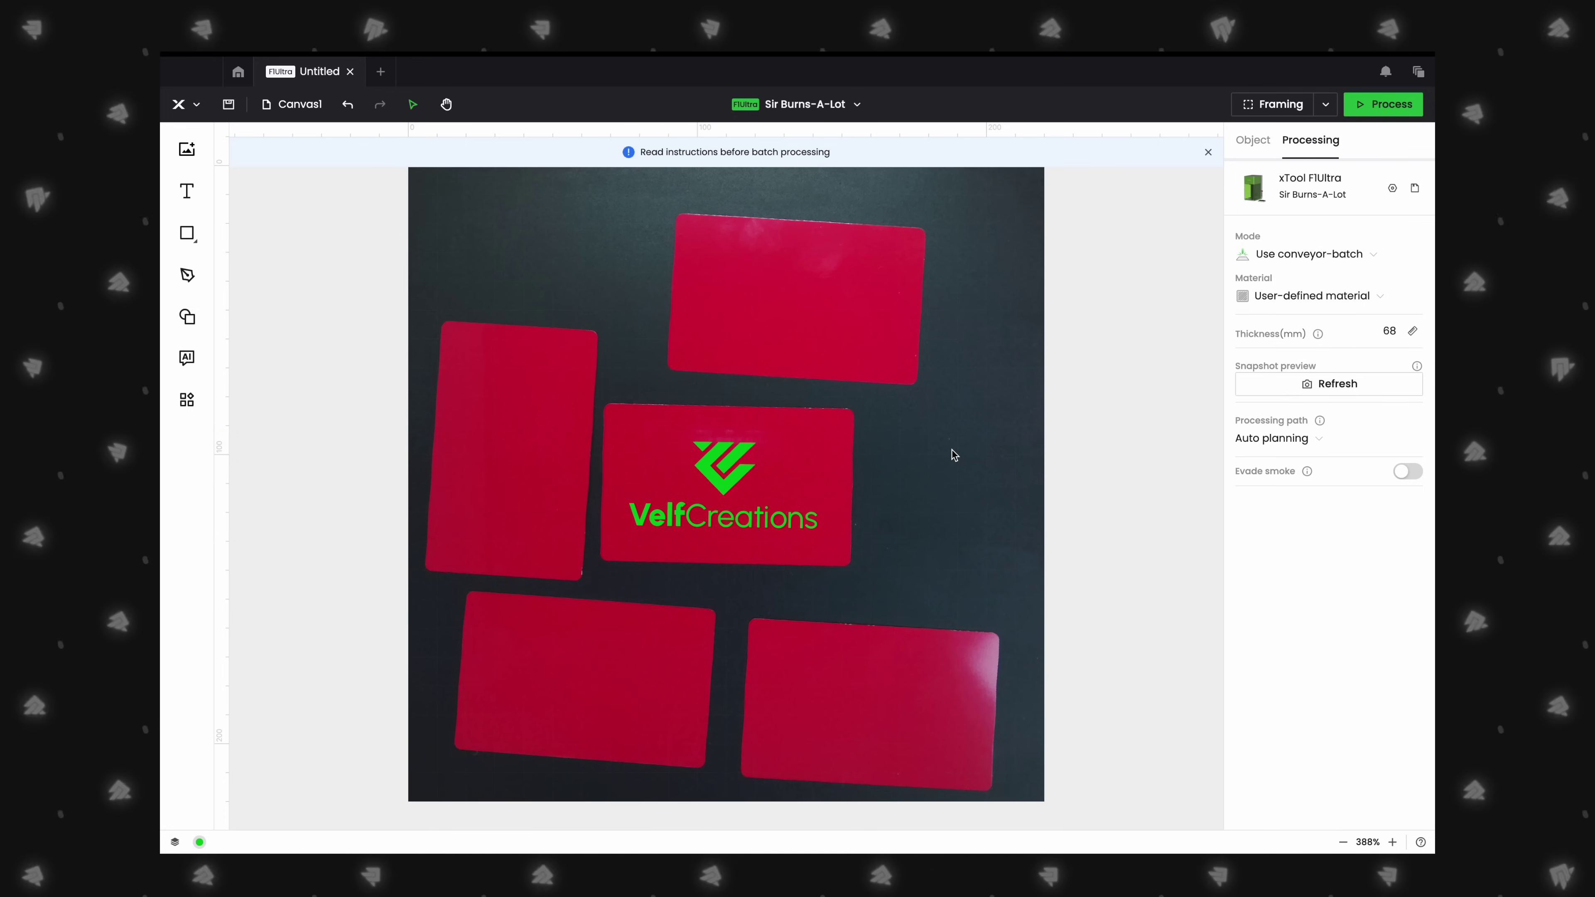
{"action": "left_click", "coordinate": [1387, 106]}
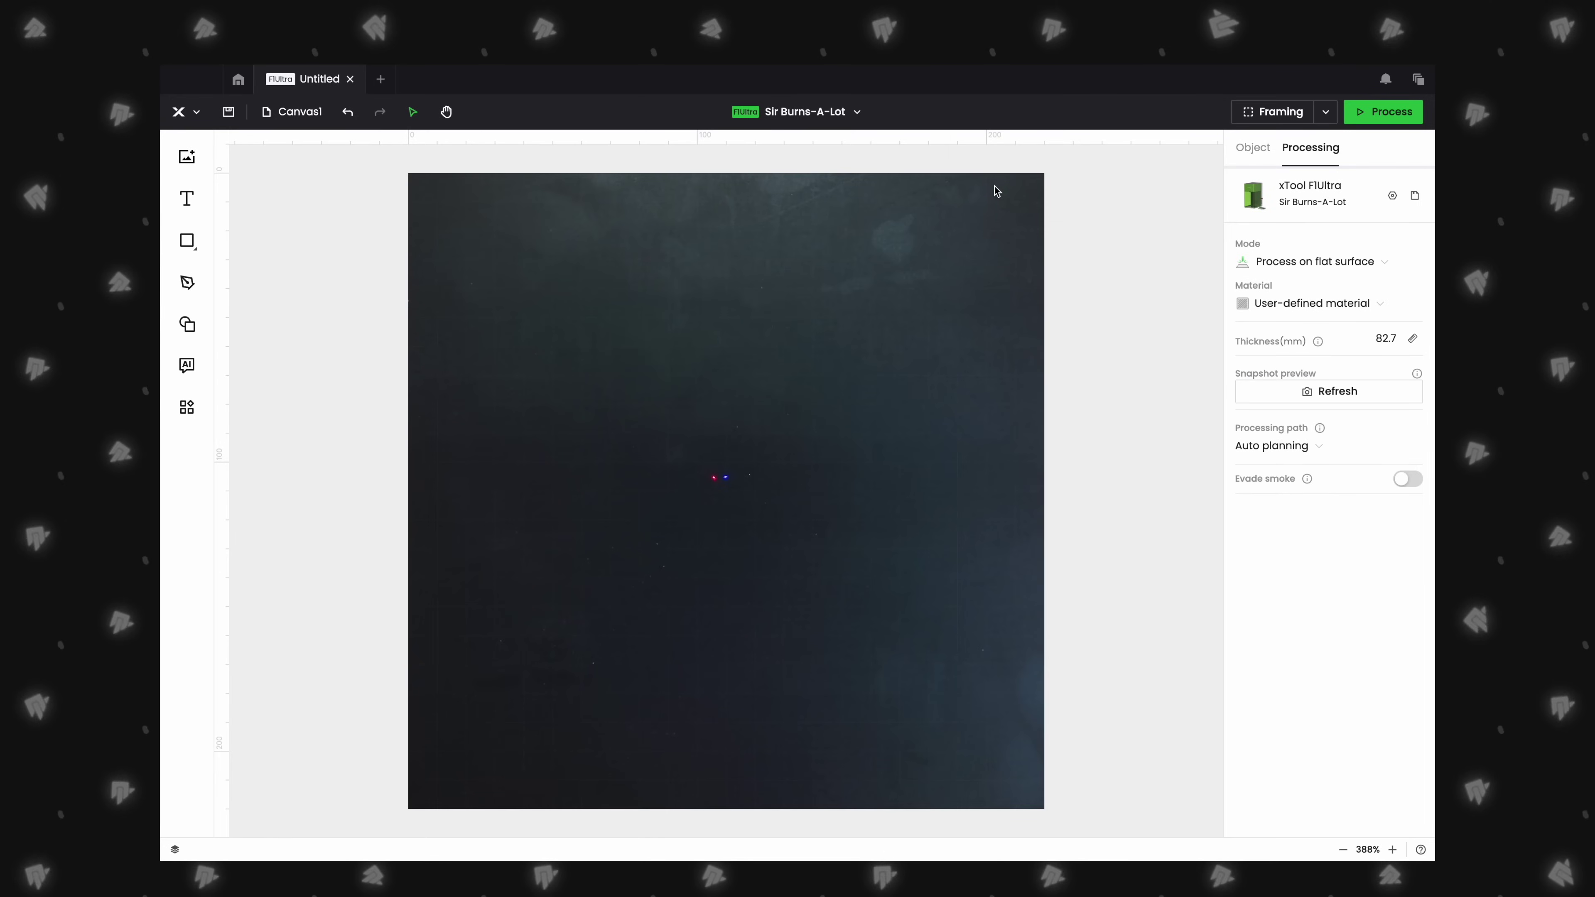
Switch the processing mode to Use conveyor-large and refresh the workspace snapshot.
{"action": "left_click", "coordinate": [1286, 267]}
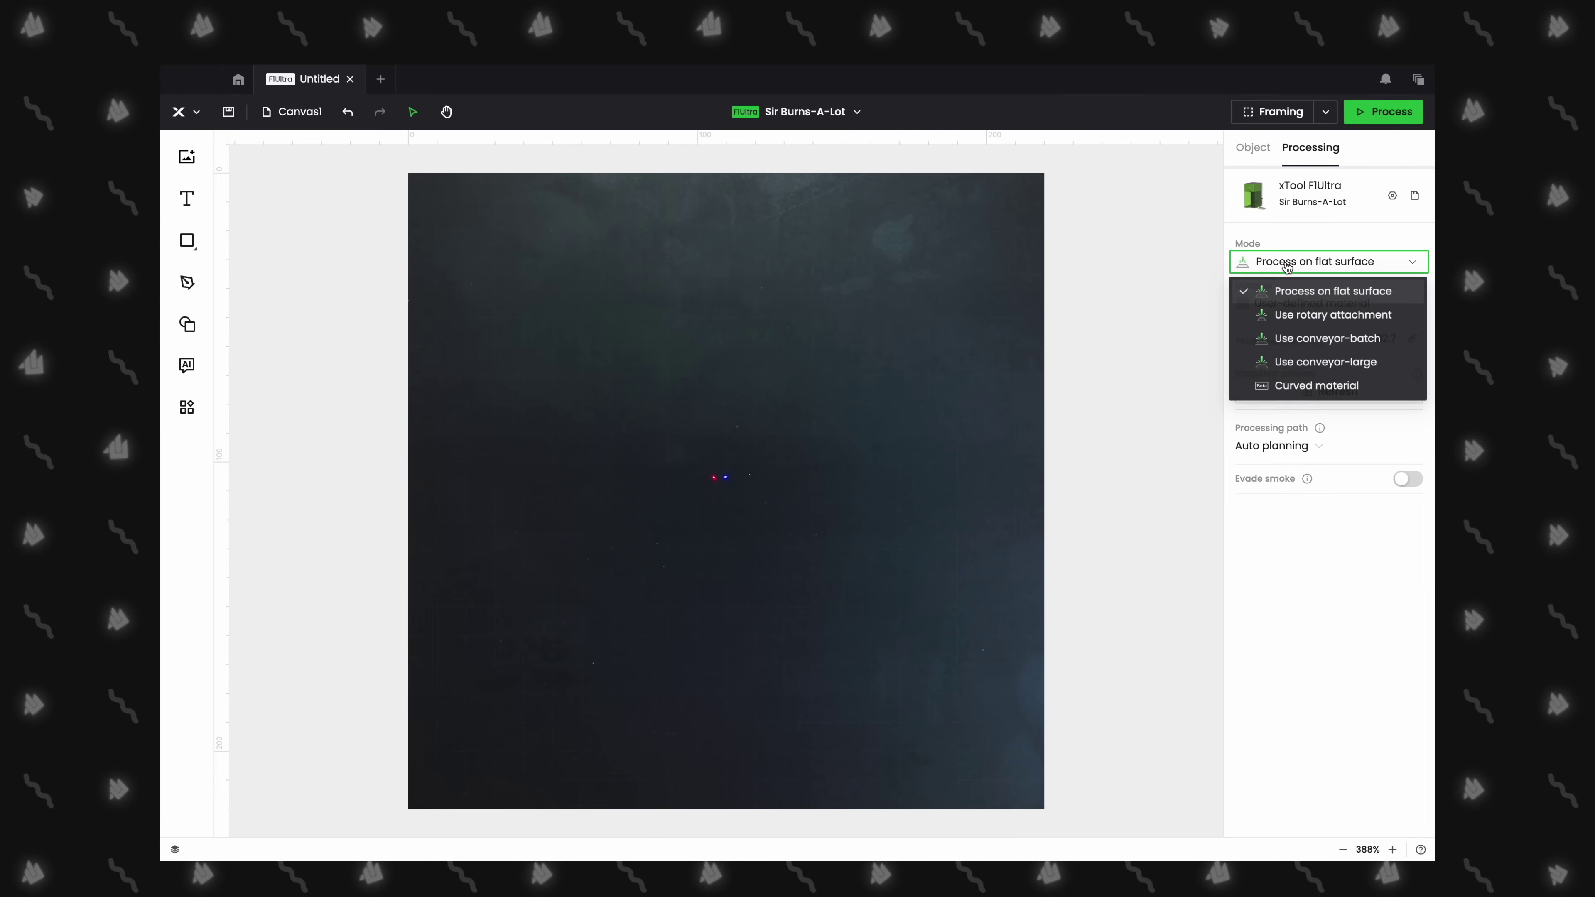
{"action": "left_click", "coordinate": [1293, 364]}
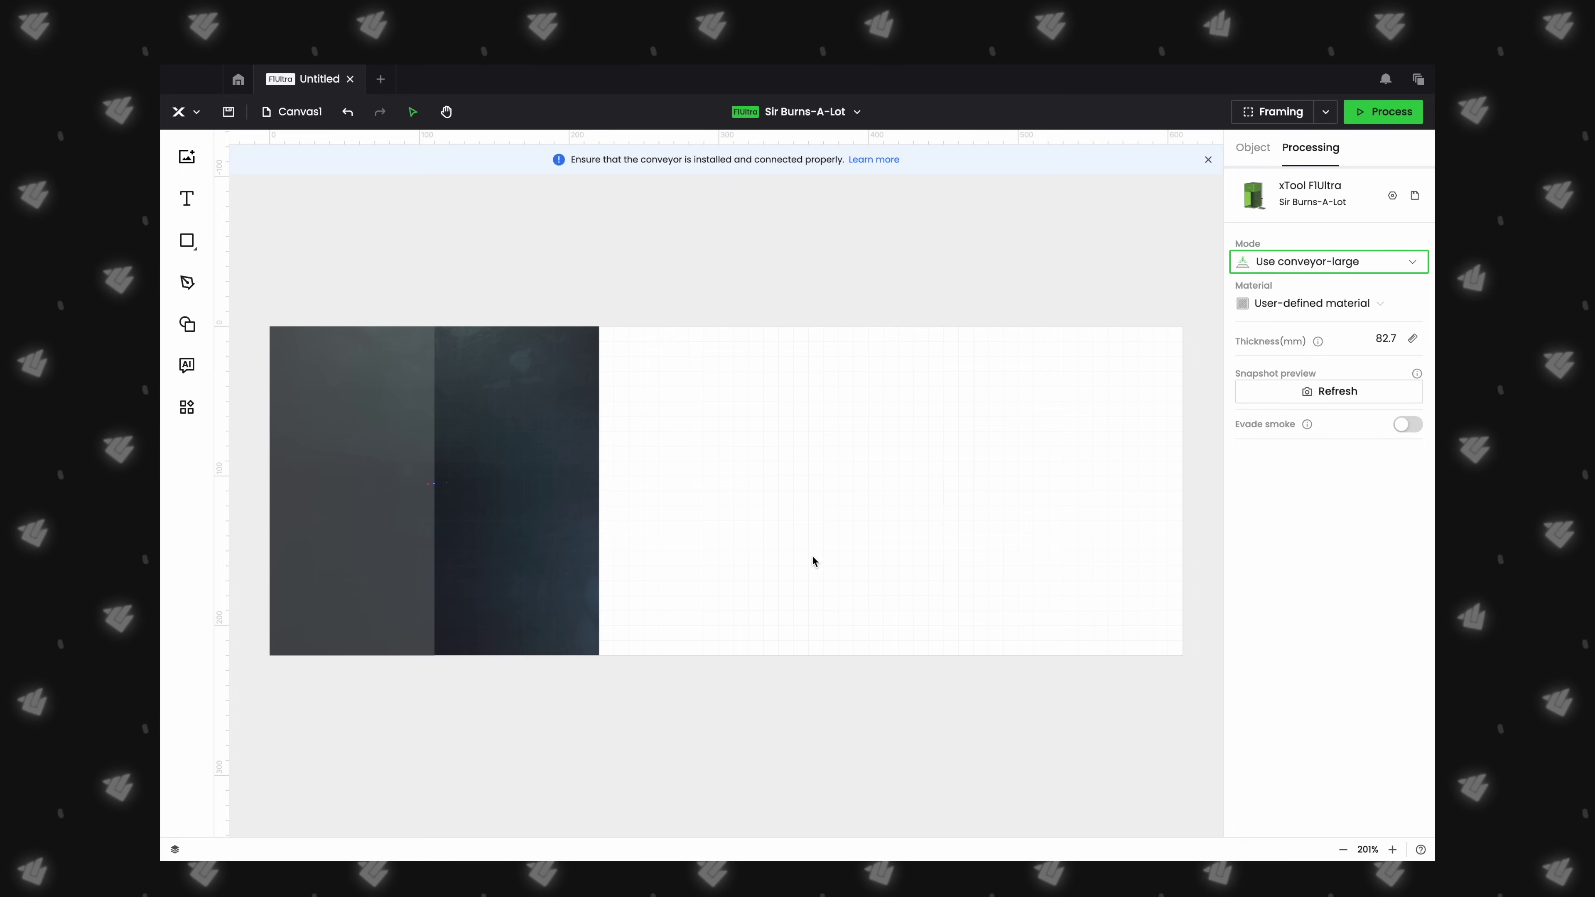
{"action": "left_click", "coordinate": [1282, 394]}
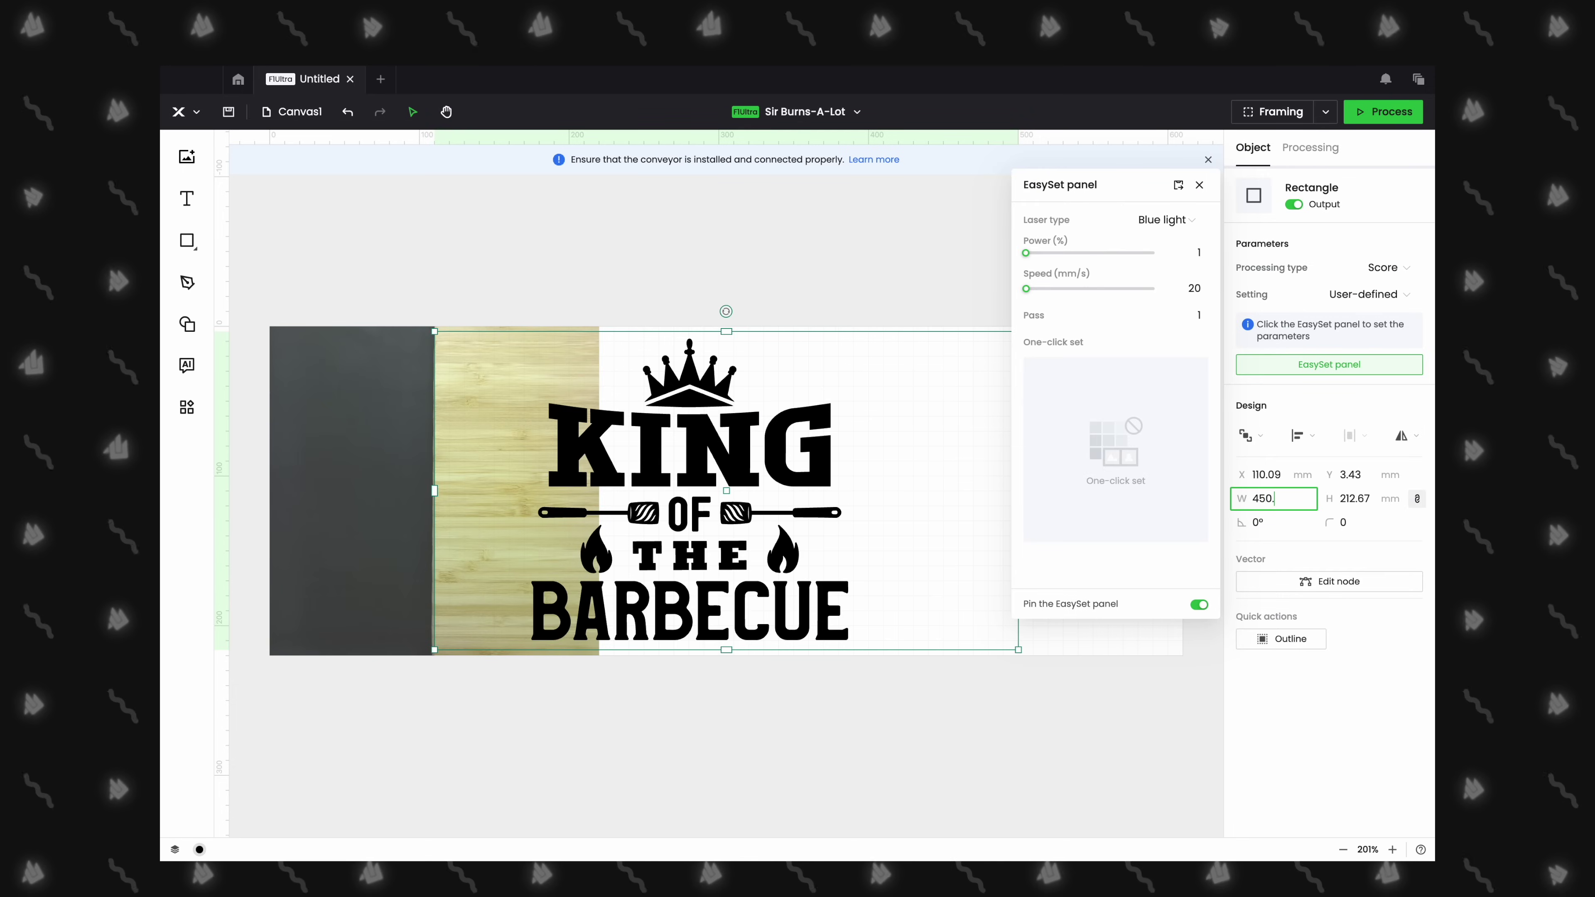
Apply the 450.85 mm width to the background rectangle behind the King of the Barbecue design.
{"action": "key", "text": "Return"}
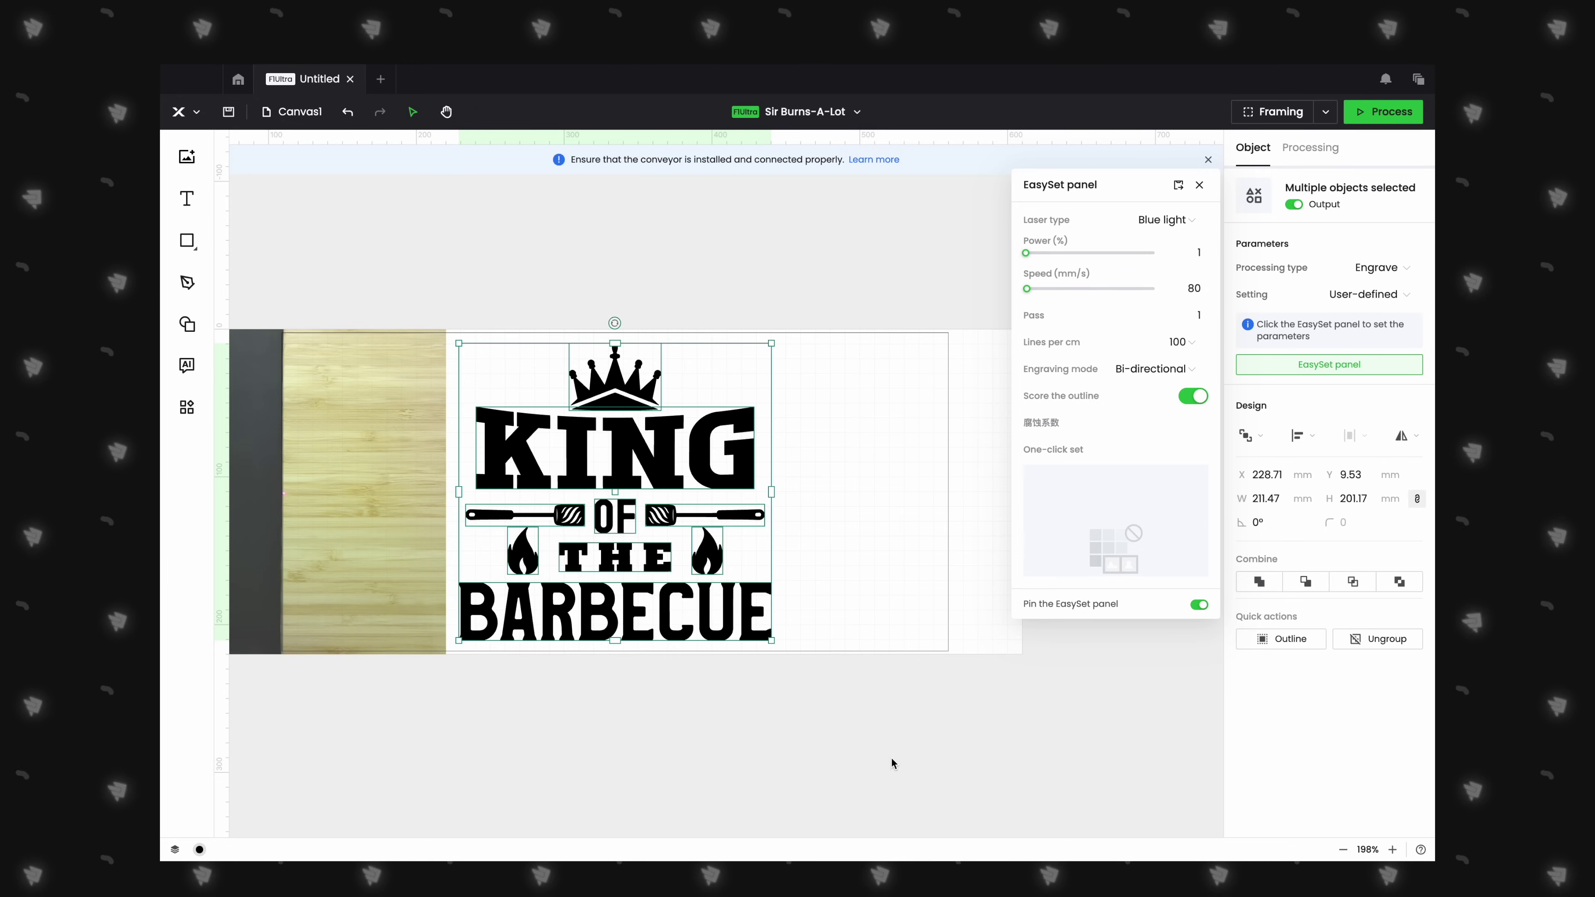
{"action": "left_click", "coordinate": [889, 683]}
{"action": "left_click", "coordinate": [893, 628]}
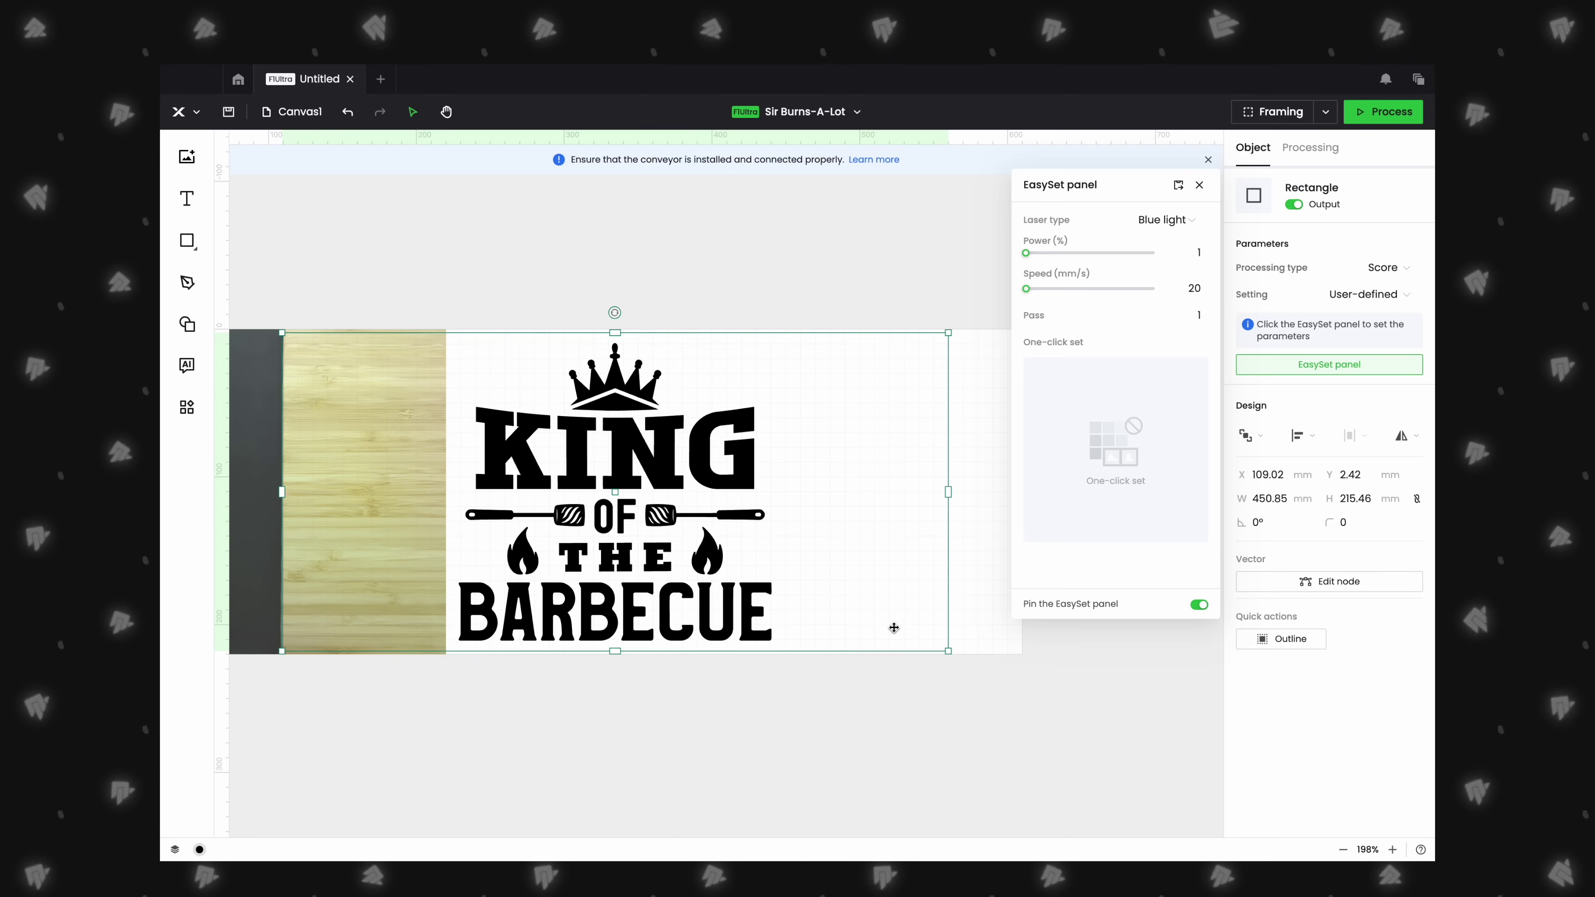
{"action": "left_click", "coordinate": [889, 747]}
{"action": "left_click", "coordinate": [831, 585]}
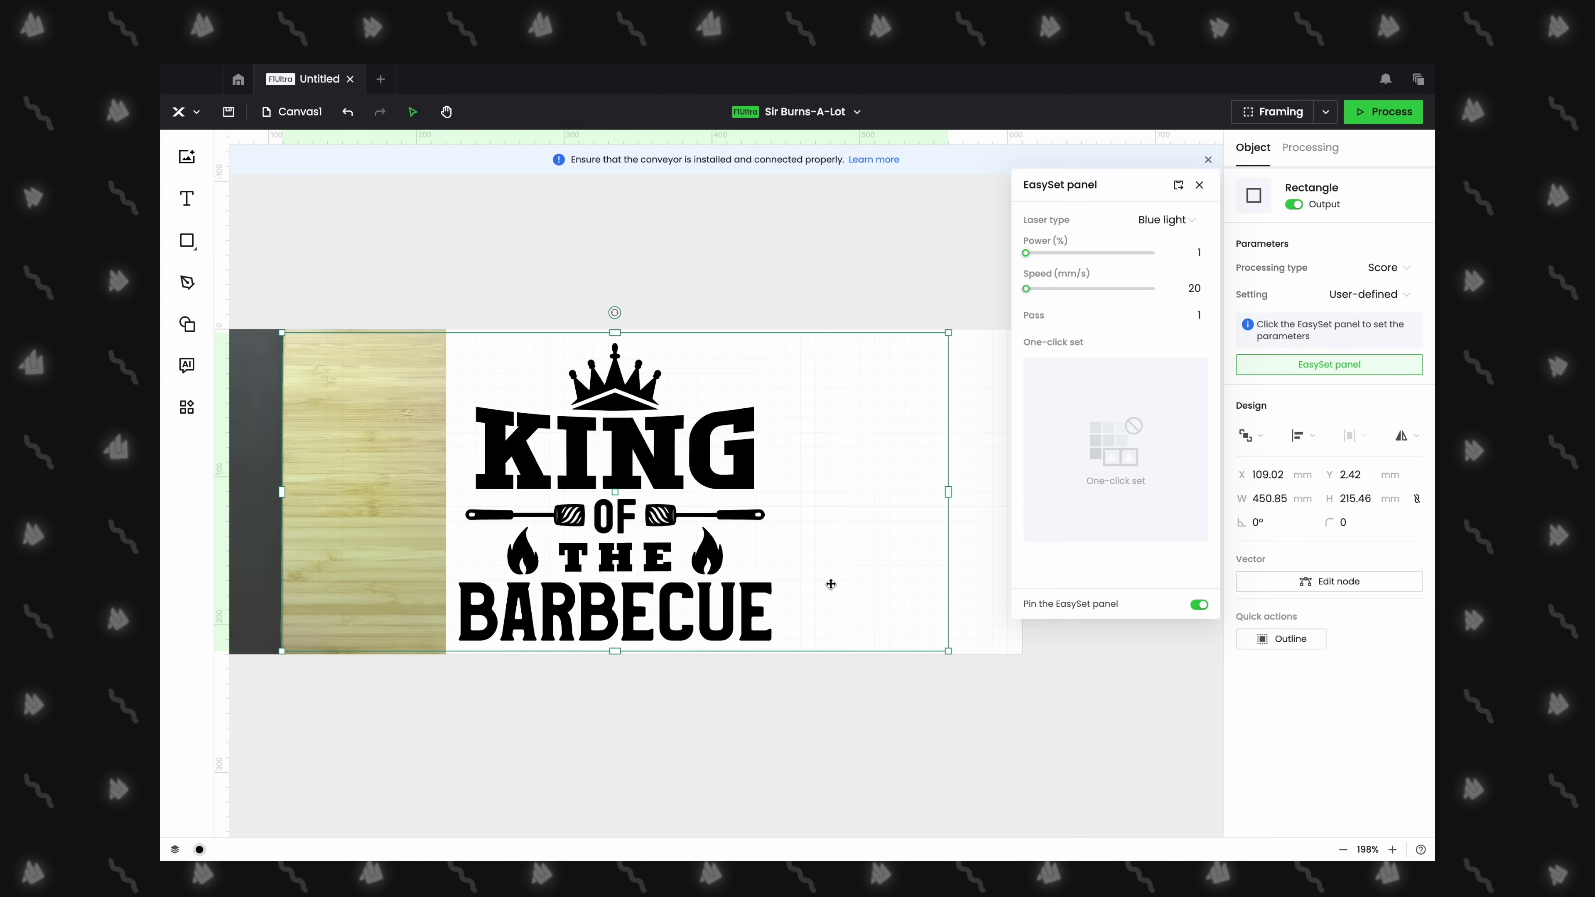
{"action": "left_click", "coordinate": [831, 585]}
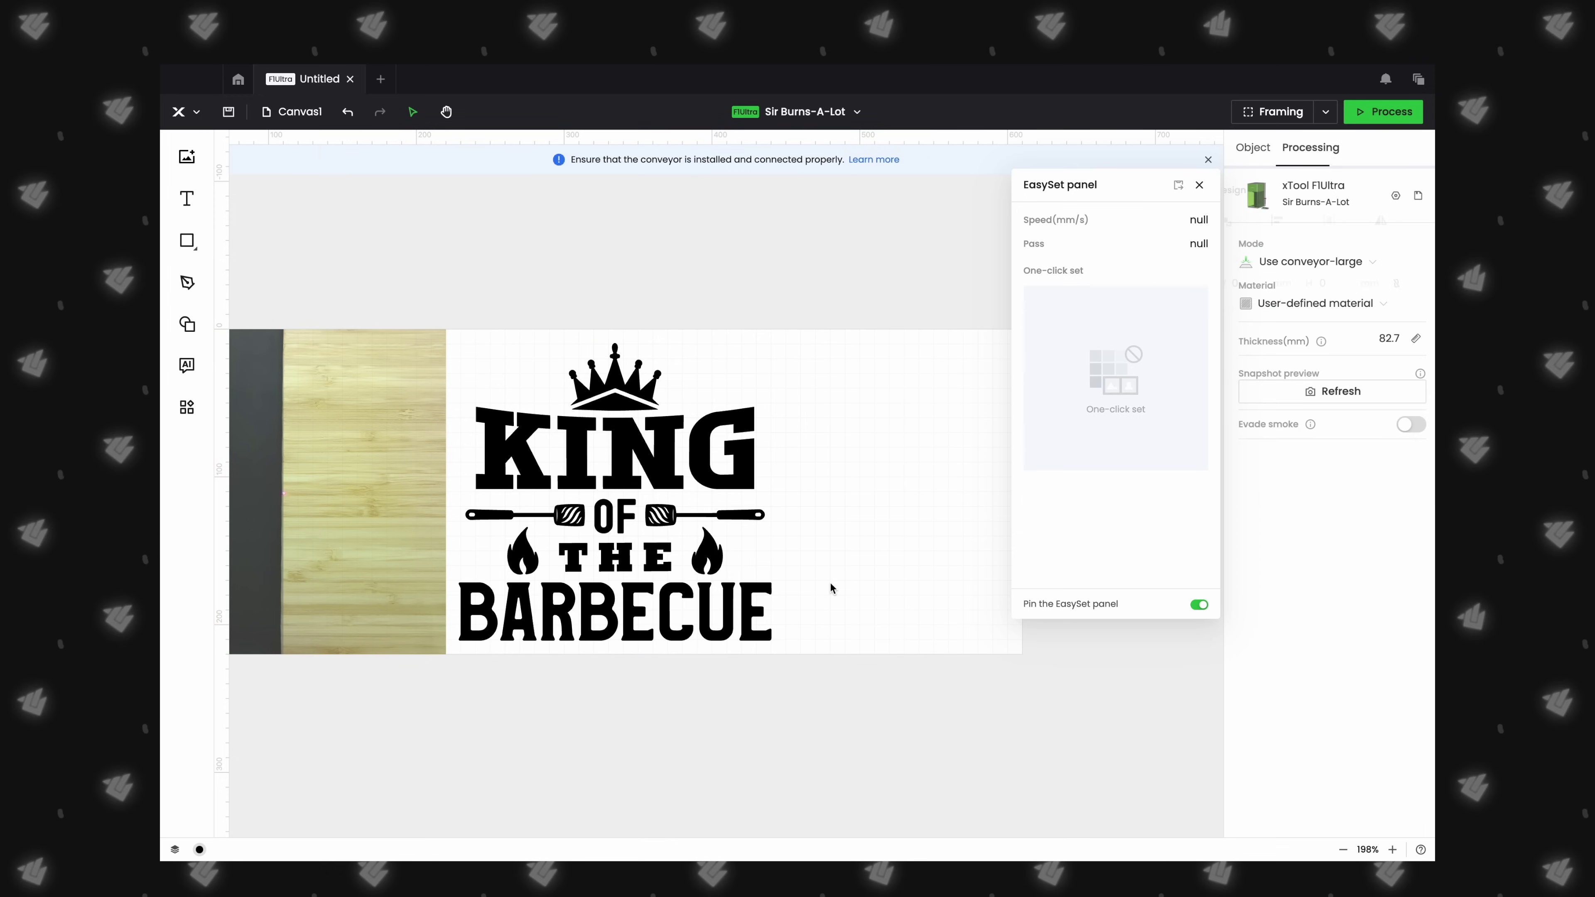
Merge the barbecue design into one vector; engrave at 100% power, 700 mm/s, 200 lines/cm, no outline scoring.
{"action": "left_click", "coordinate": [756, 518]}
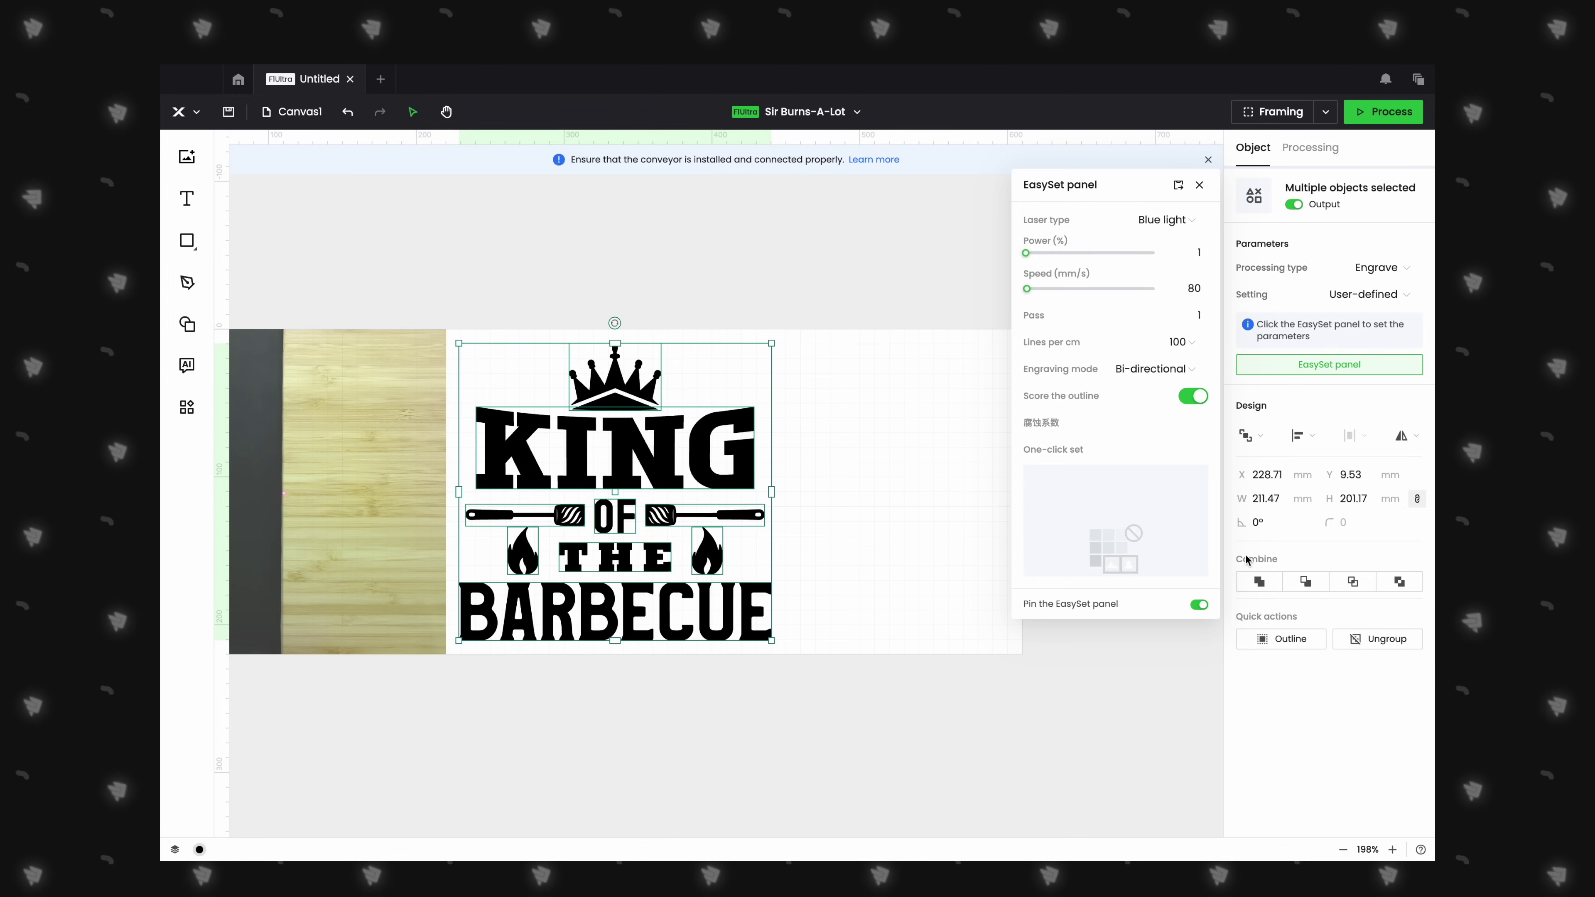
{"action": "left_click", "coordinate": [1258, 579]}
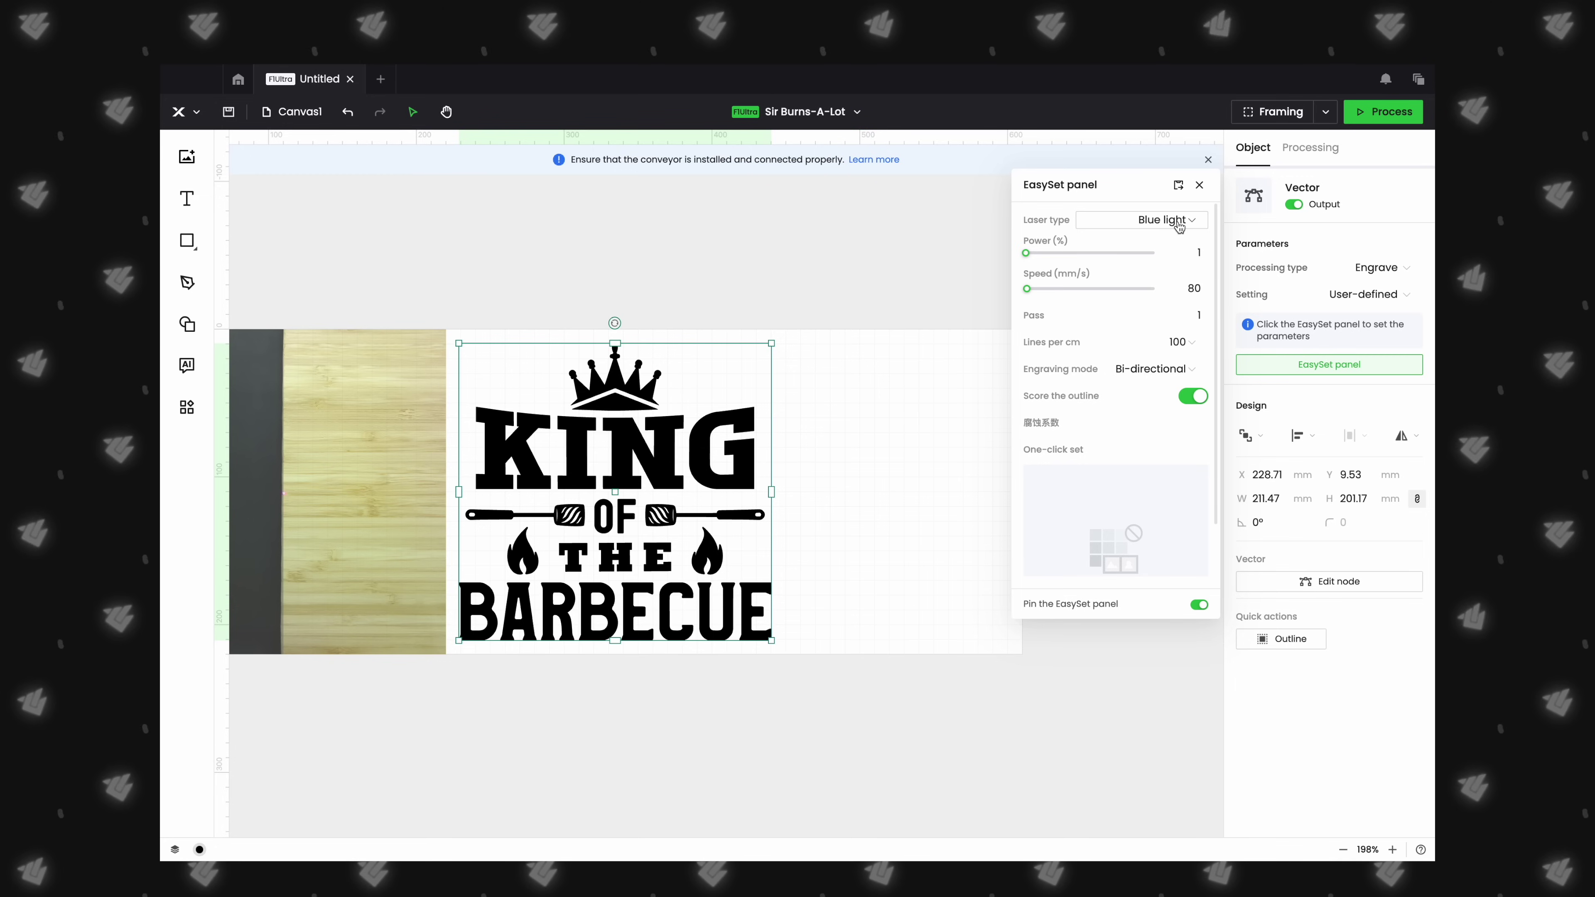
{"action": "left_click_drag", "start_coordinate": [1026, 253], "coordinate": [1153, 252]}
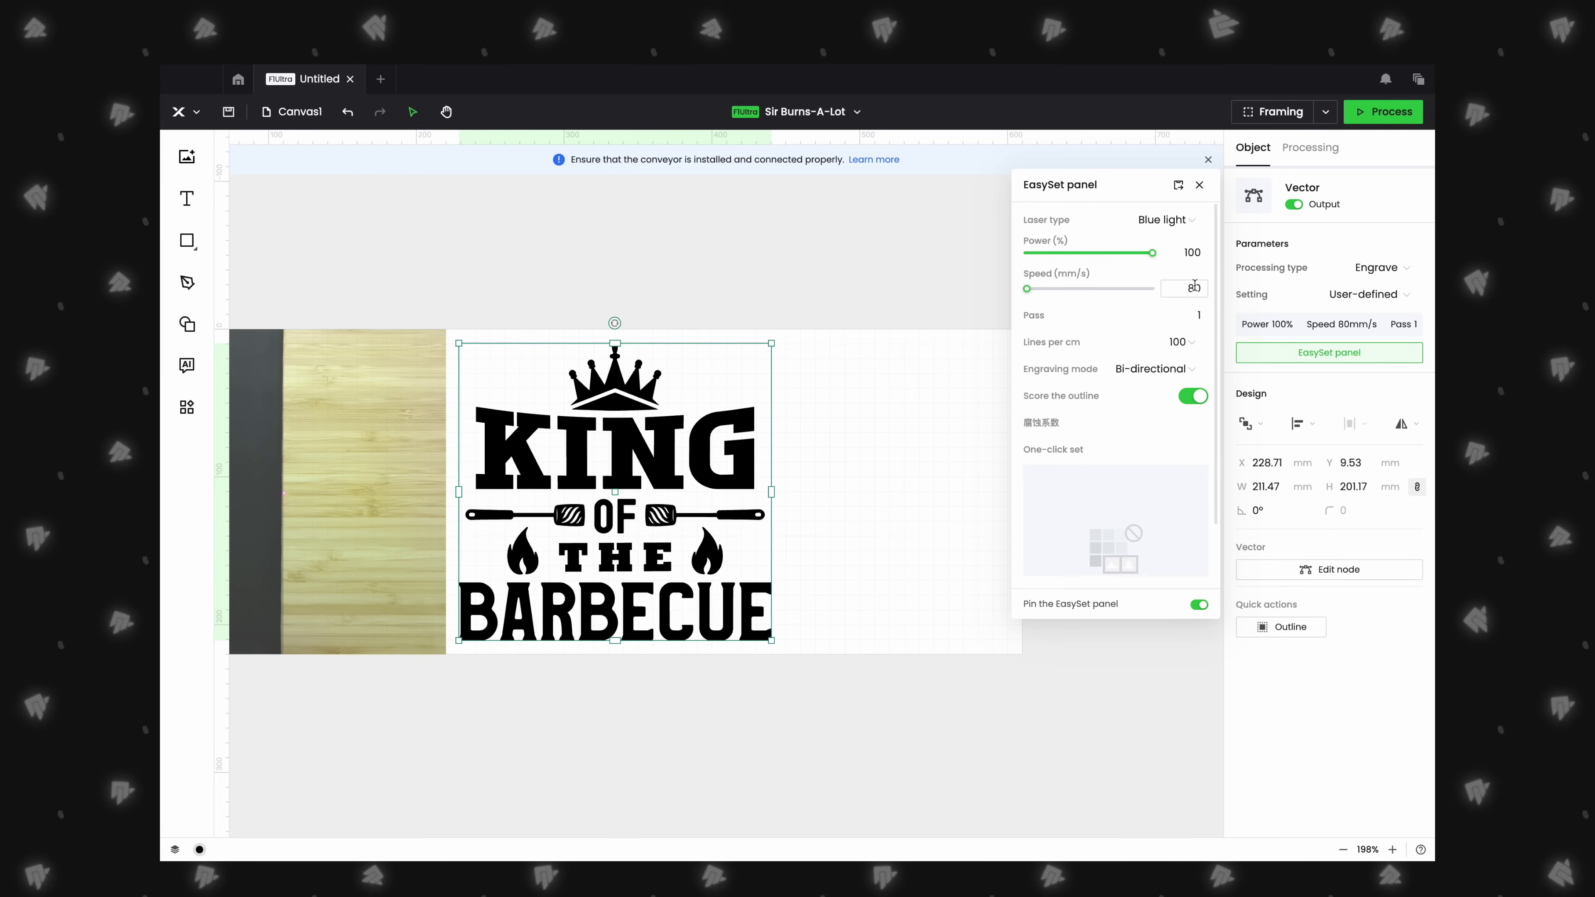
{"action": "type", "text": "7"}
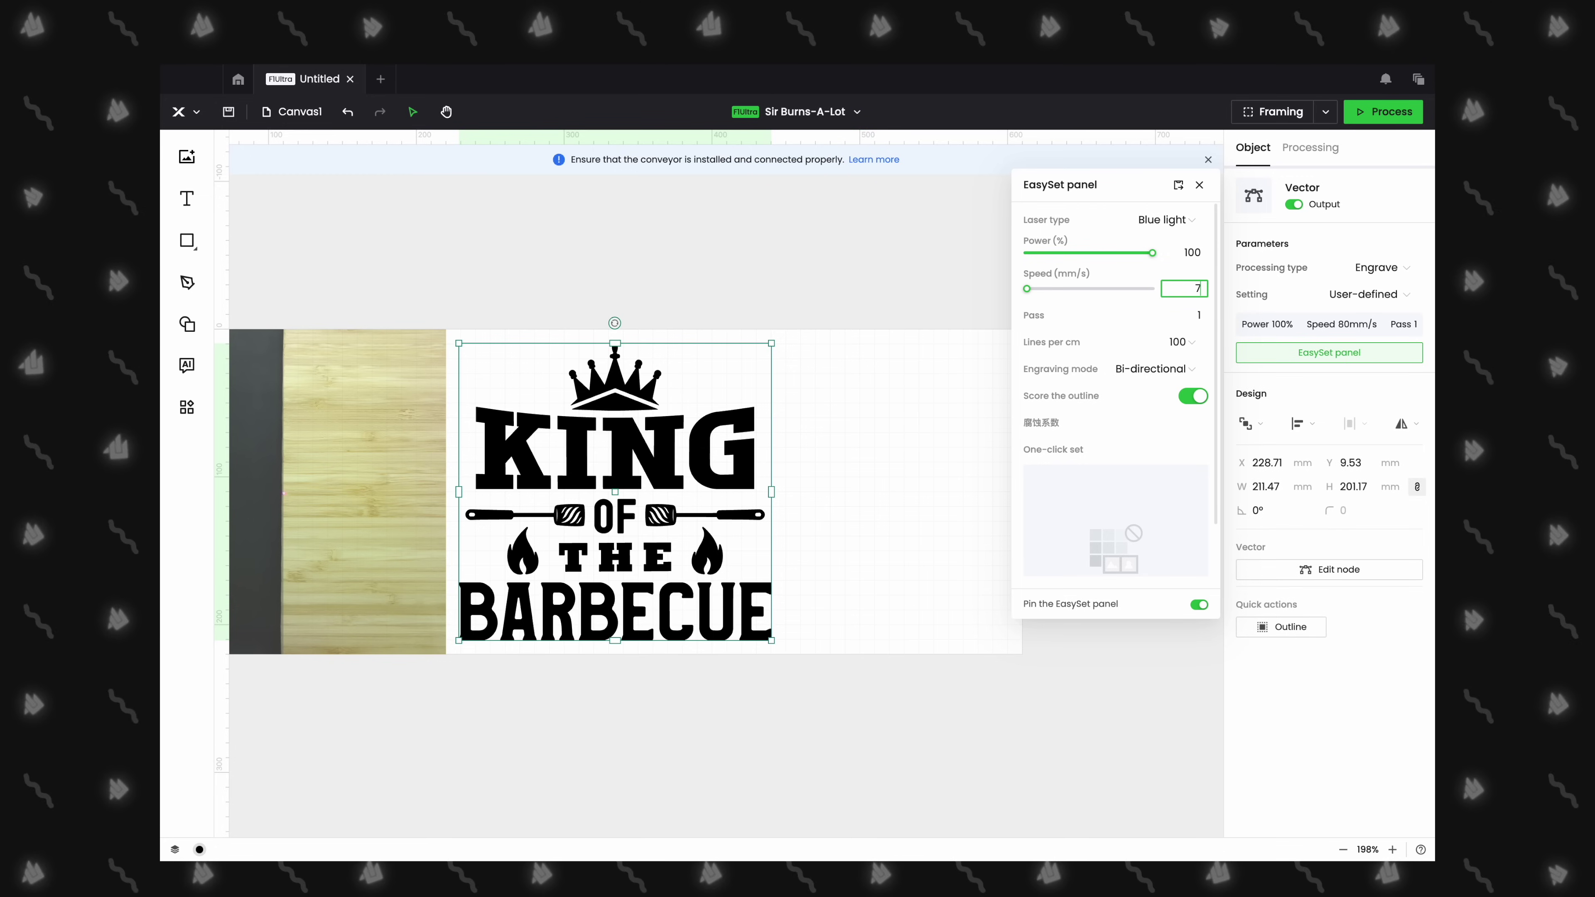
{"action": "type", "text": "00"}
{"action": "left_click", "coordinate": [1180, 342]}
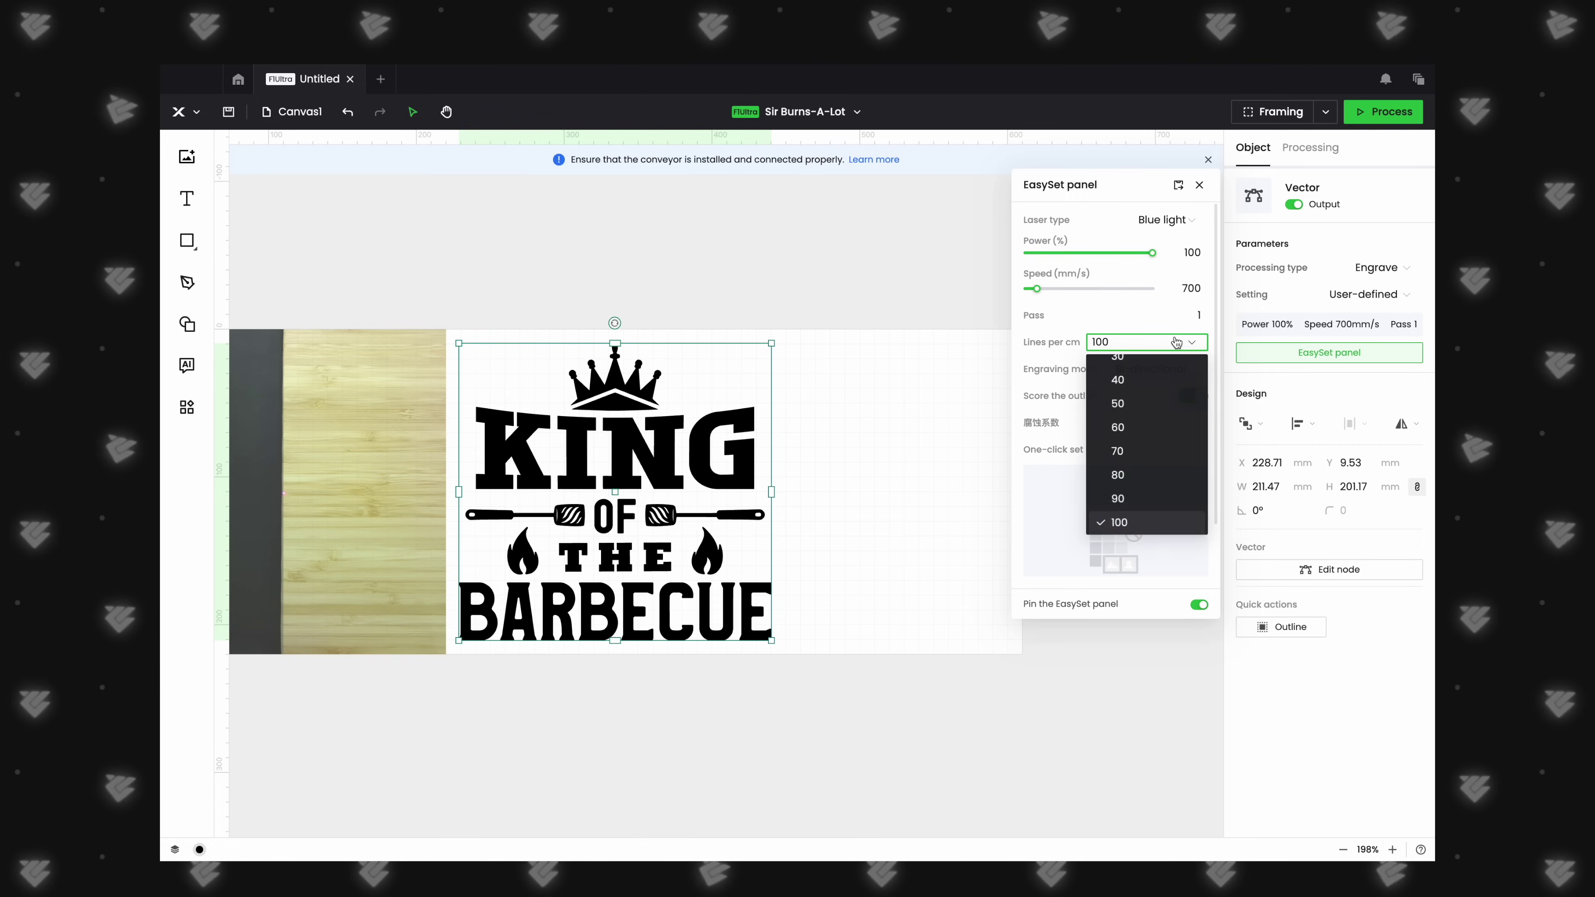
{"action": "scroll", "coordinate": [1142, 451], "scroll_direction": "down", "scroll_amount": 3}
{"action": "scroll", "coordinate": [1143, 451], "scroll_direction": "down", "scroll_amount": 2}
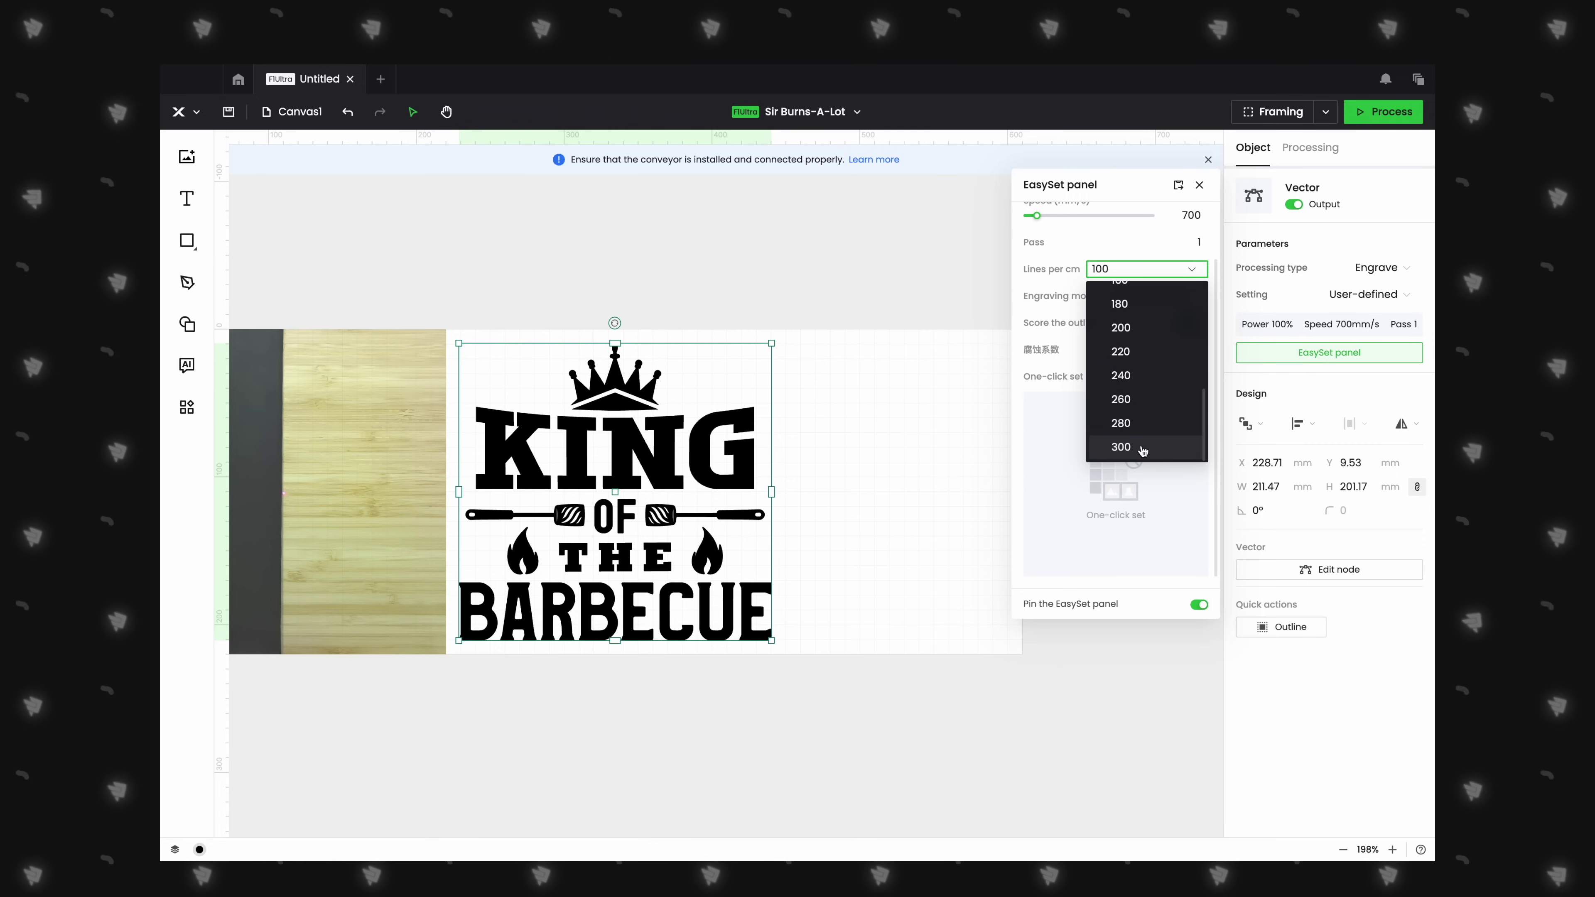
{"action": "left_click", "coordinate": [1121, 327]}
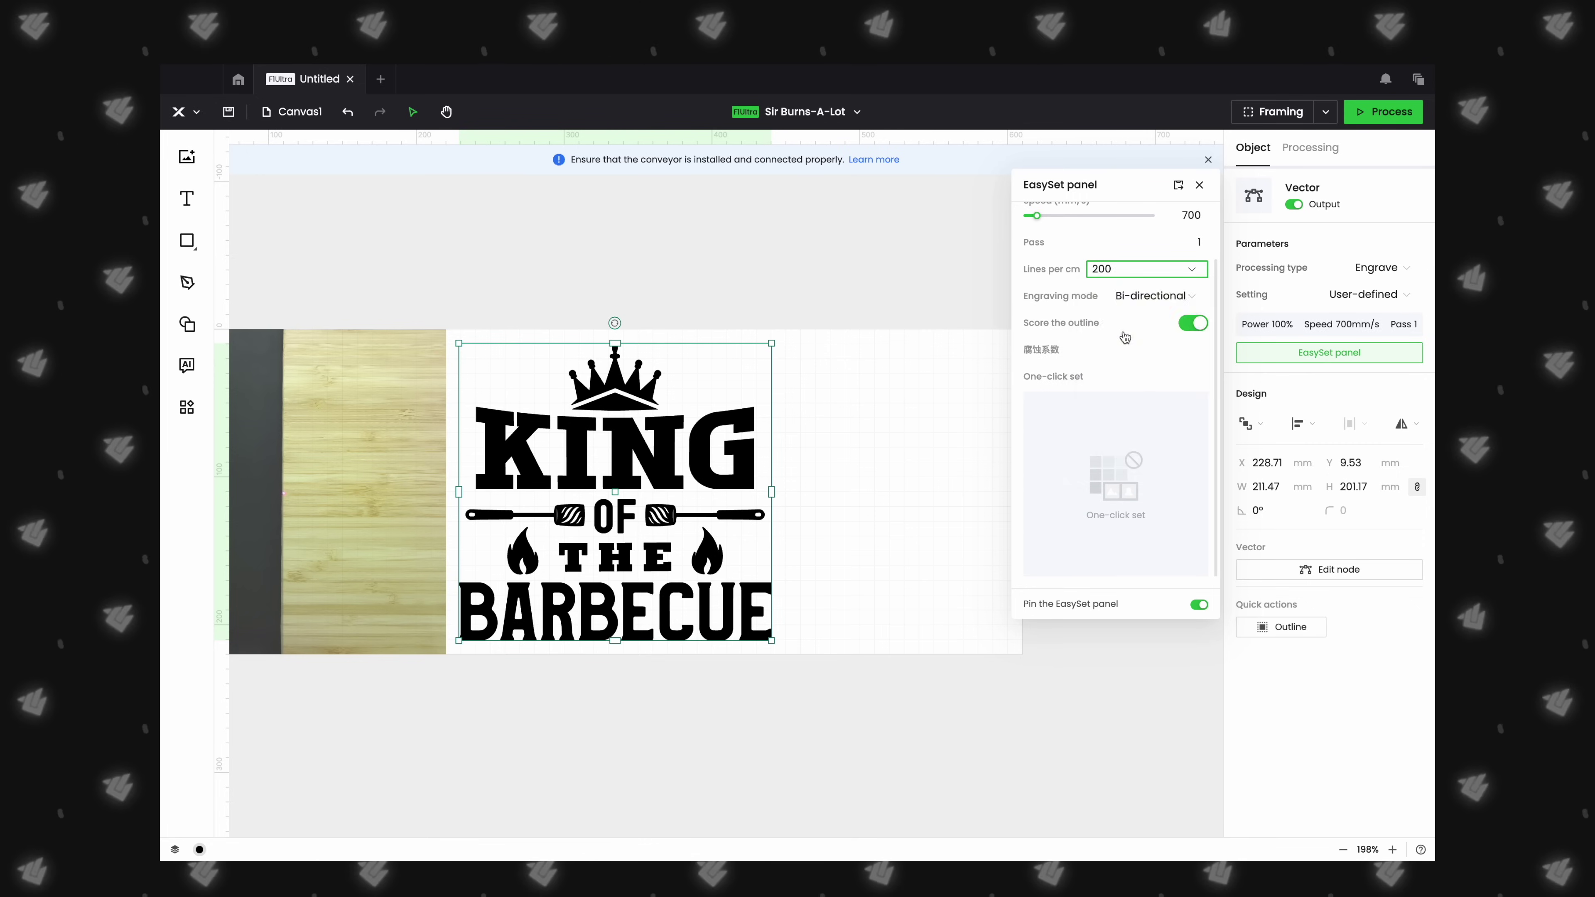
{"action": "left_click", "coordinate": [1191, 326]}
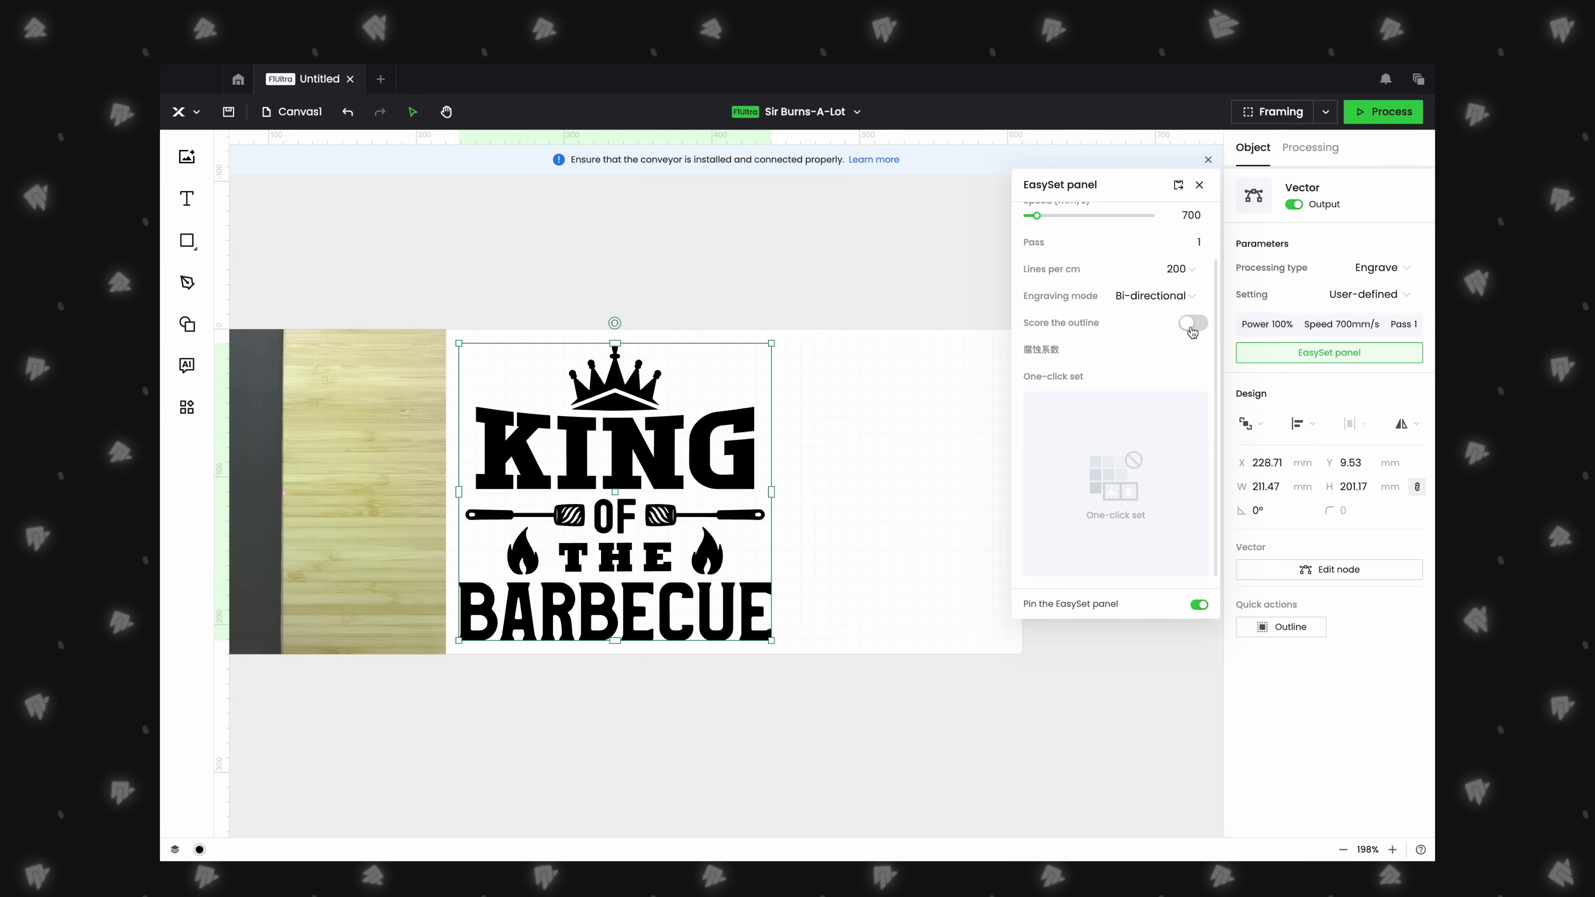